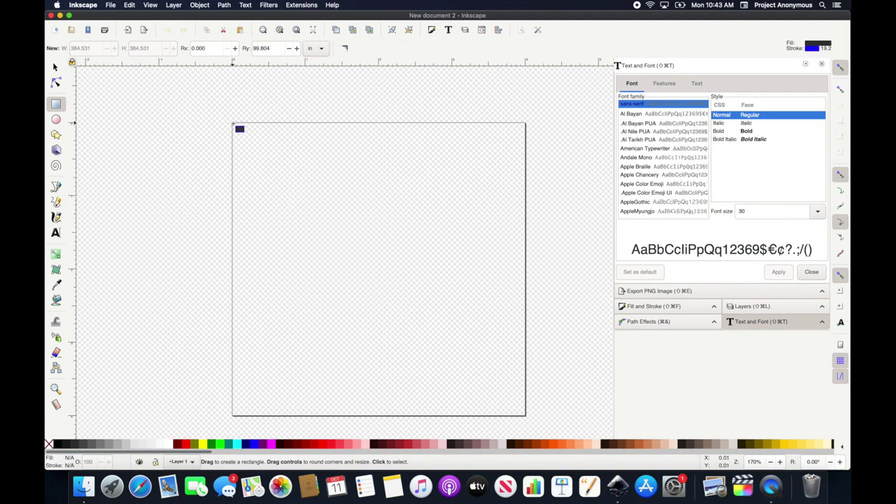
- Draw a tall rectangle on the page and reduce its corner rounding
left_click_drag(233, 124, 305, 345)
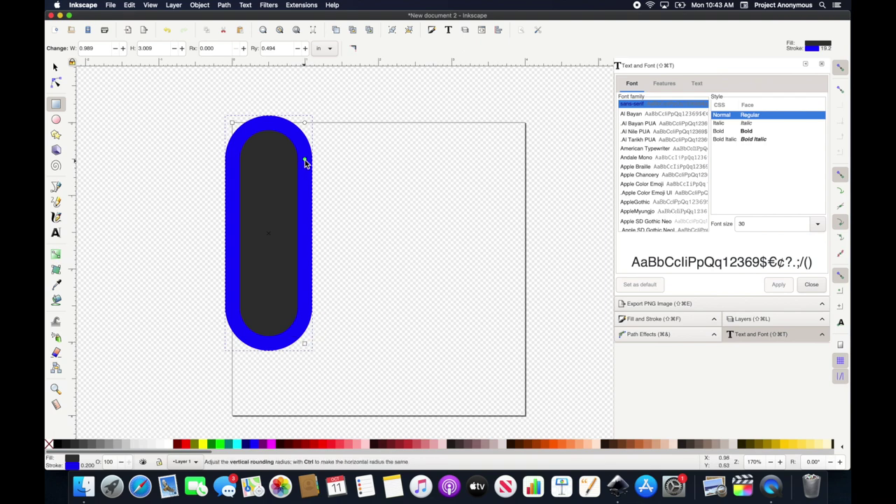
left_click_drag(305, 160, 309, 145)
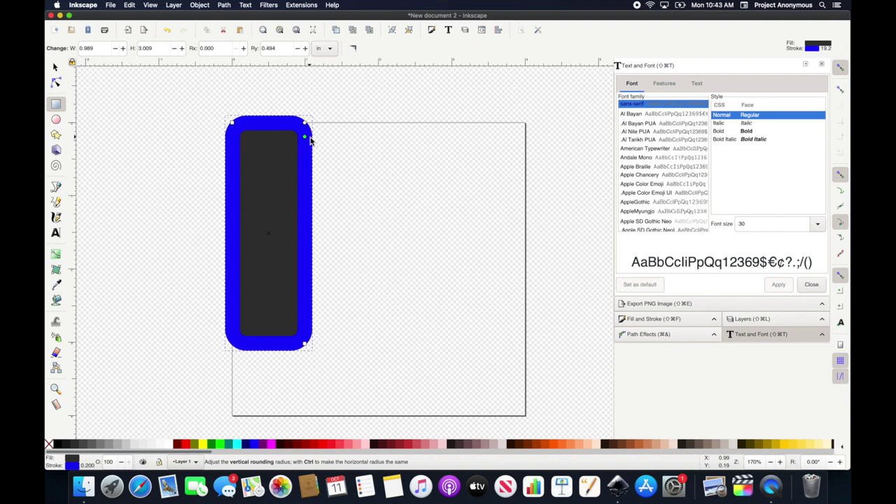
left_click_drag(311, 140, 309, 138)
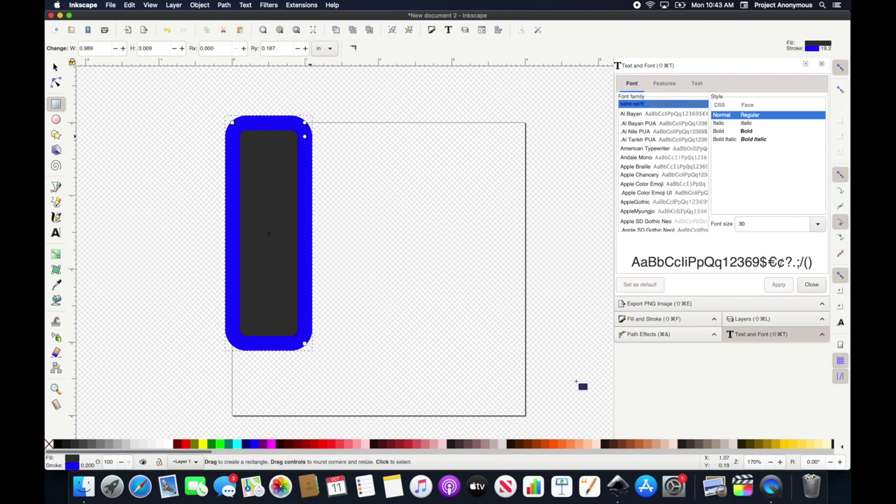
- Make the rectangle solid black with no outline, lying horizontally at about 3 by 1 in
left_click(49, 449, "shift")
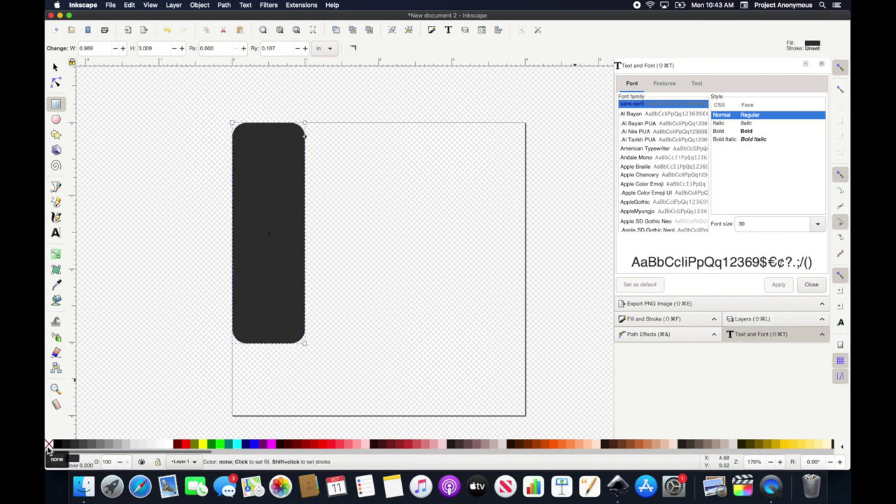
left_click(57, 444)
key("s")
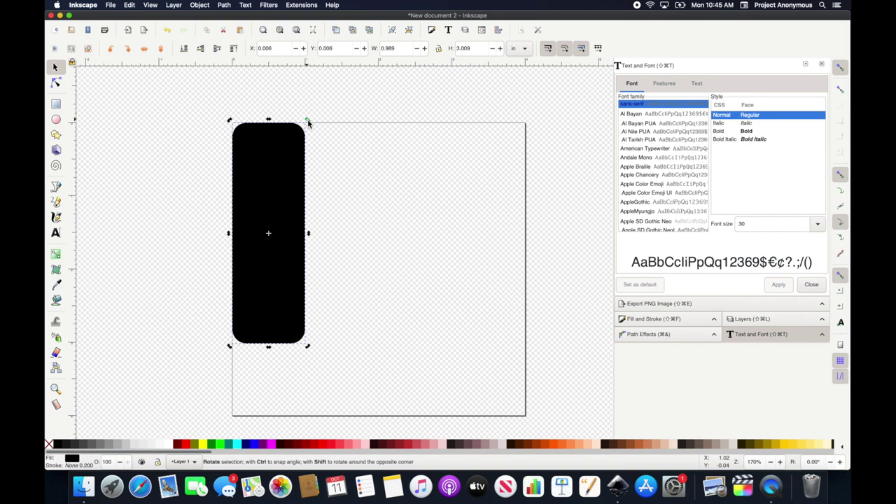
left_click_drag(319, 133, 359, 277)
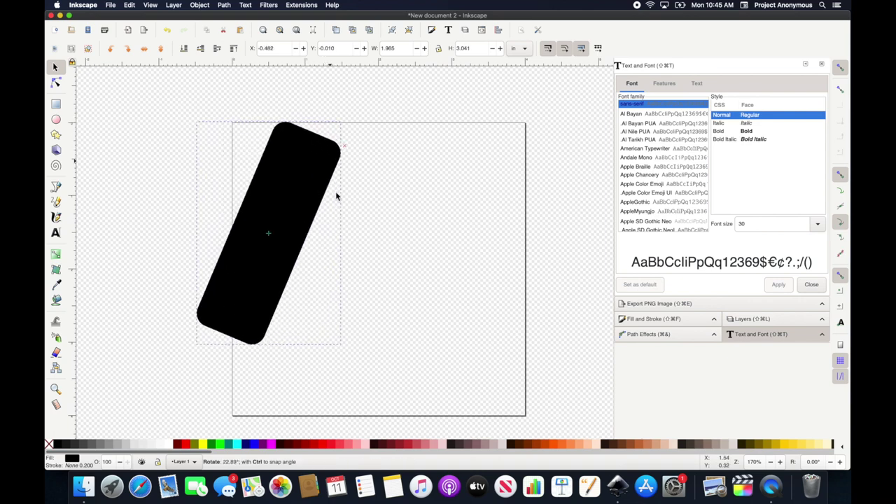
key("ctrl+z")
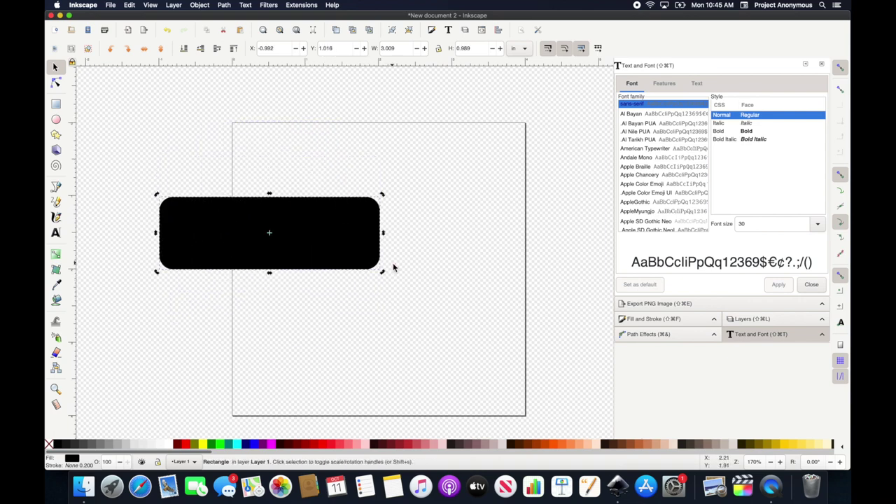
- Convert the rectangle to a path and pull its right end into a curved point
left_click(224, 5)
left_click(315, 36)
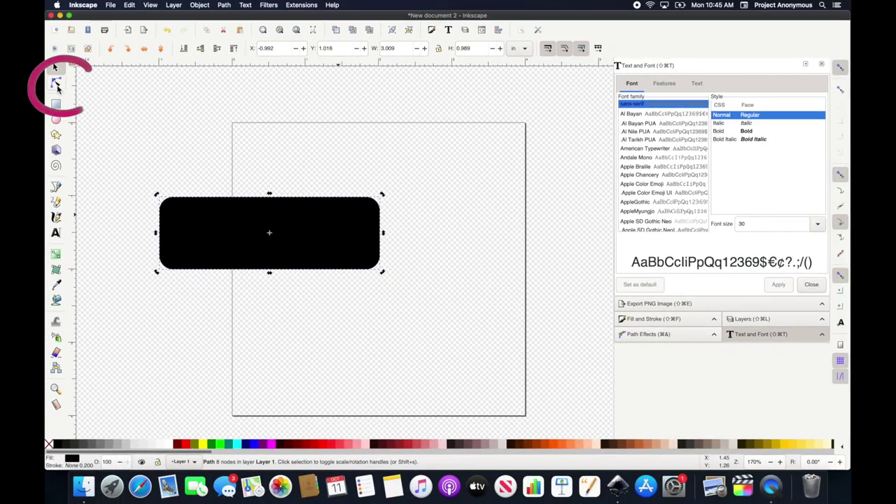
key("n")
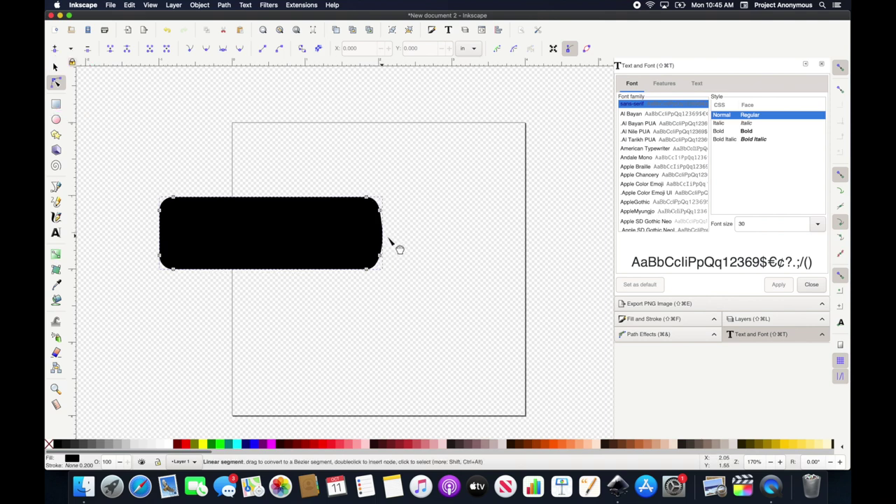
left_click_drag(390, 240, 441, 241)
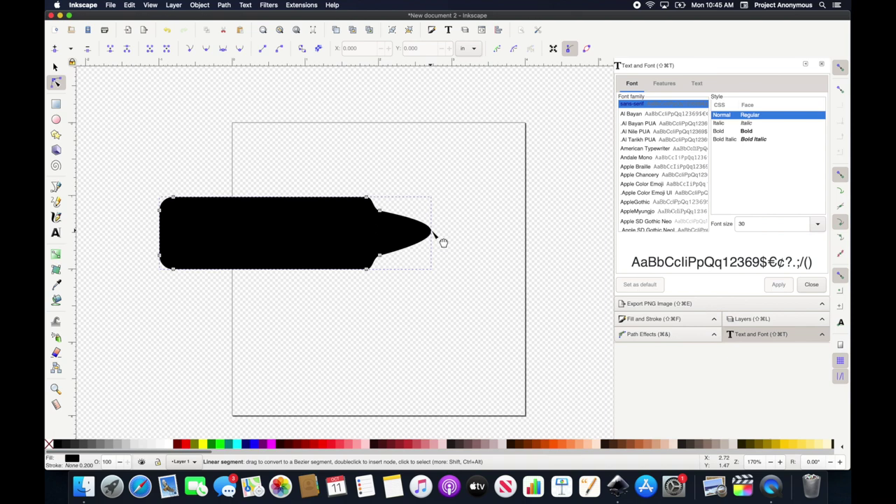
left_click_drag(380, 257, 388, 269)
left_click_drag(380, 210, 386, 199)
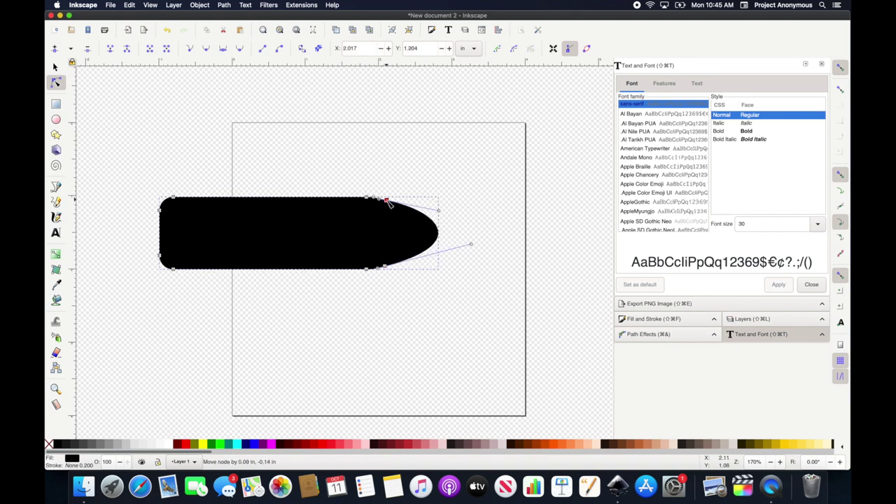
mouse_move(438, 210)
left_mouse_down()
mouse_move(452, 231)
mouse_move(463, 230)
left_mouse_up()
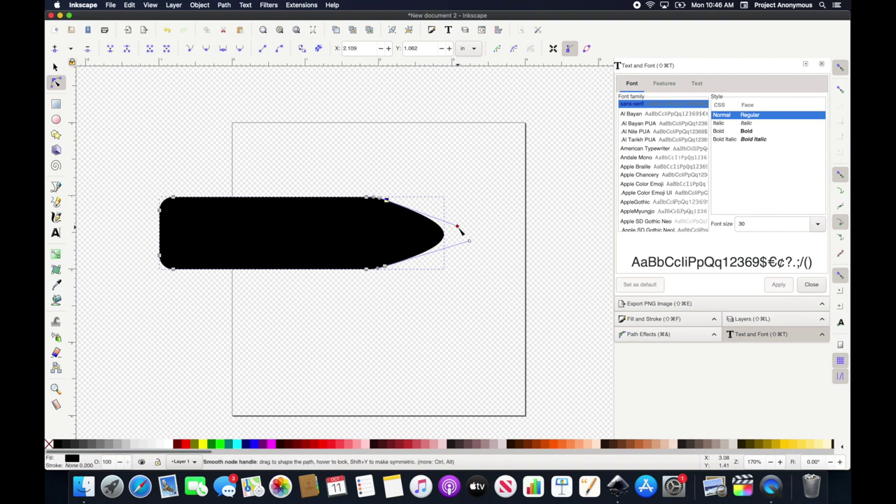
- Move the whole pointed shape onto the page, about 3.853 by 0.989 in
key("ctrl+a")
left_click_drag(300, 234, 376, 264)
left_click(138, 118)
left_click(519, 264)
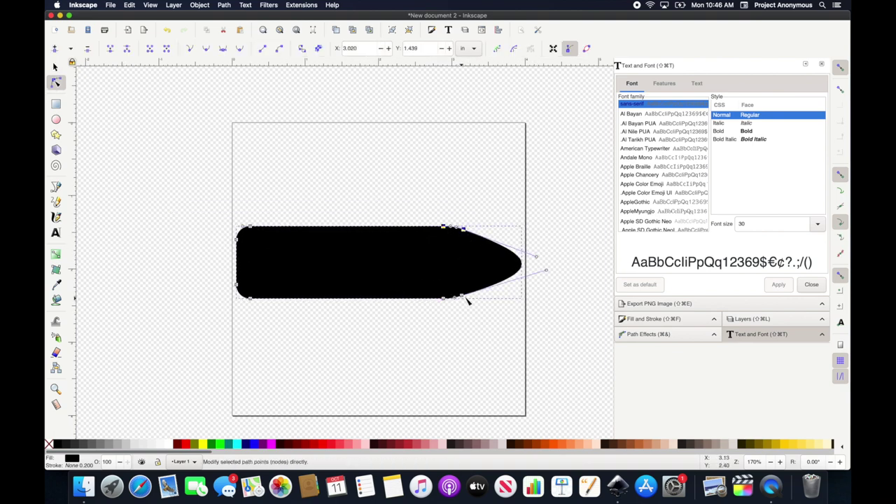
key("s")
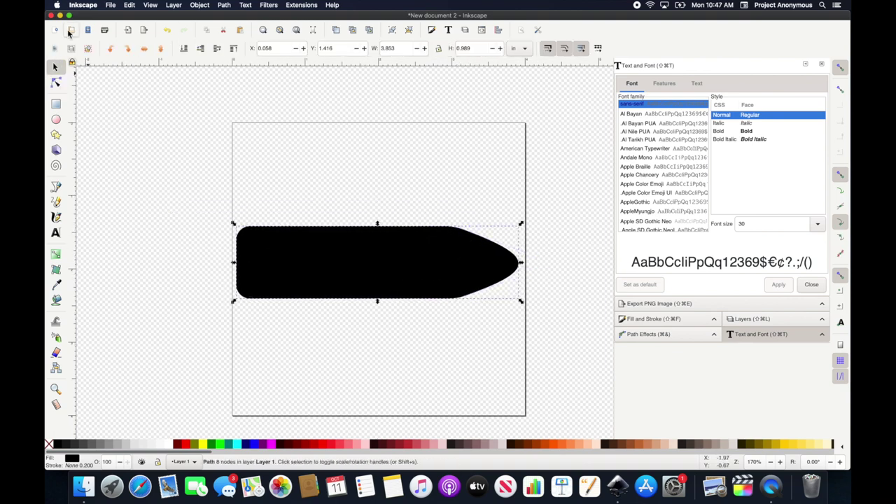
key("n")
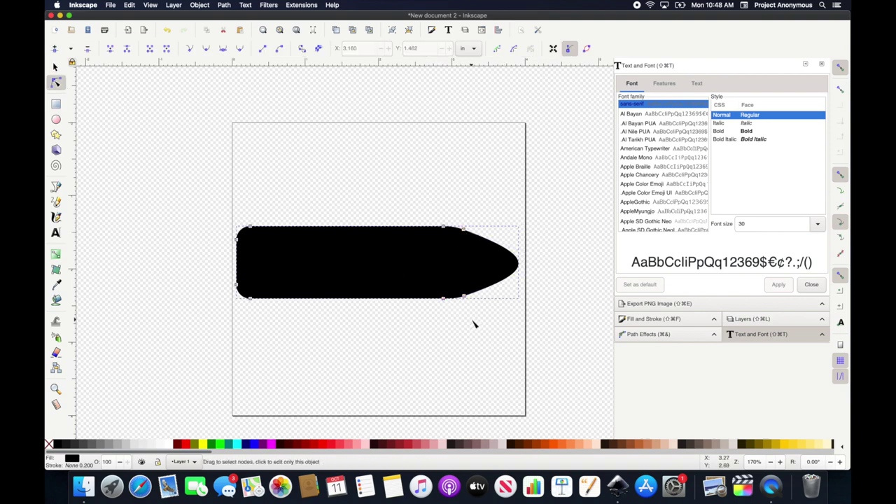
key("Escape")
key("Escape")
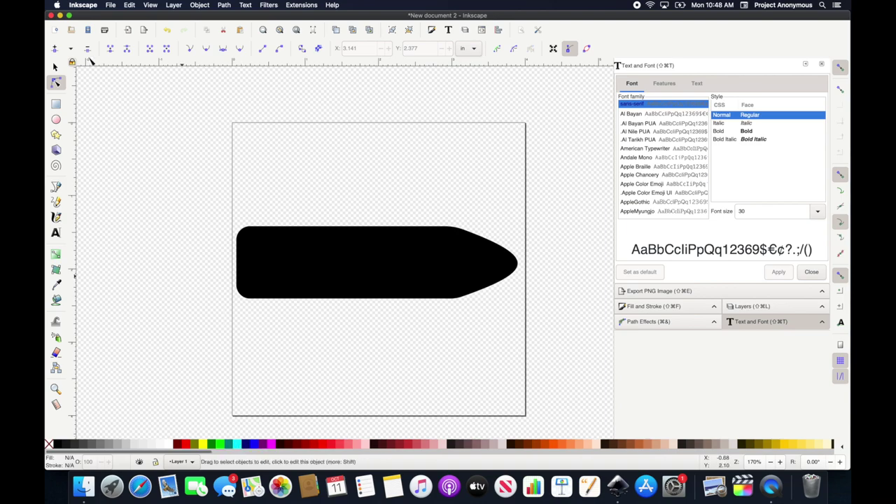
- Give the keychain shape an aqua outline and remove its black fill
left_click(57, 67)
left_click(317, 250)
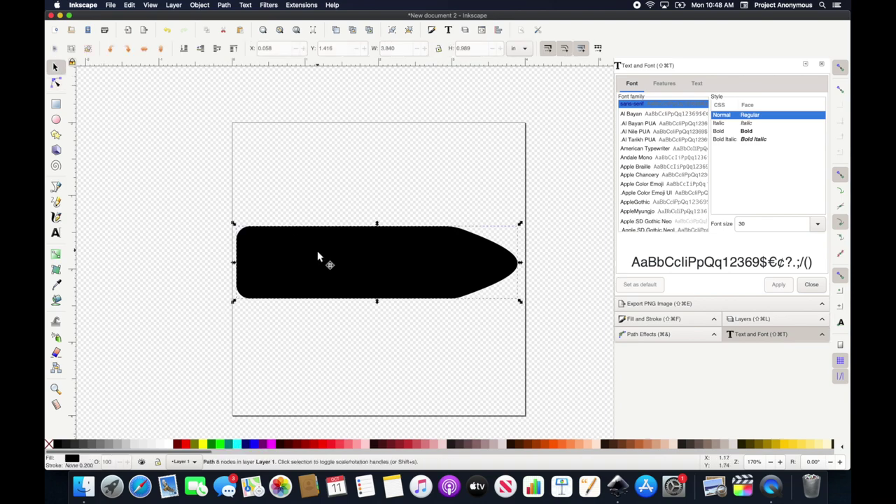
left_click(238, 446, "shift")
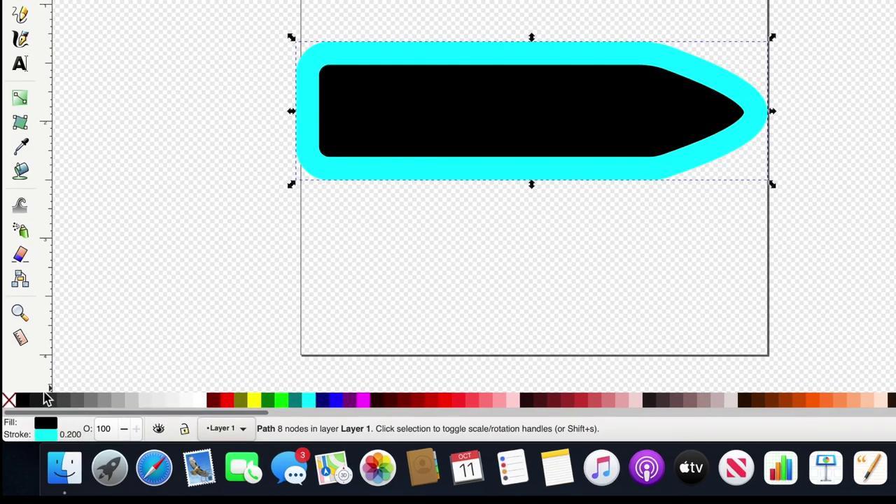
left_click(9, 402)
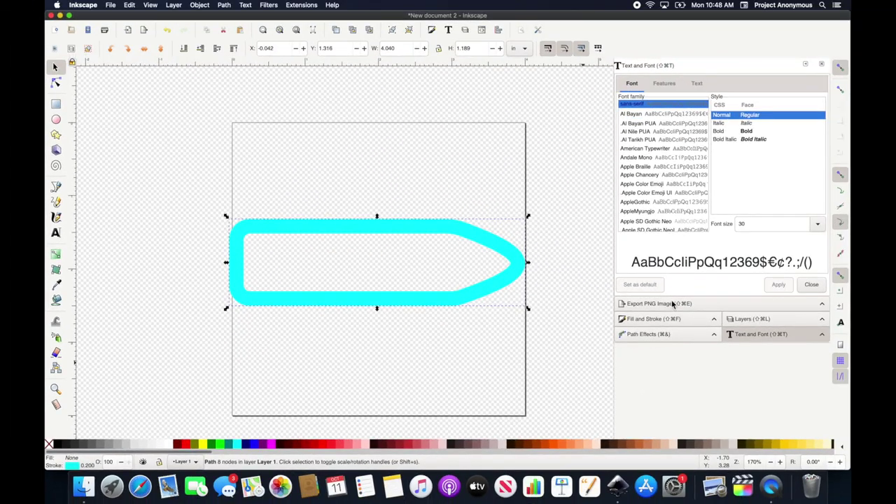
- Set the outline to 0.020 in width with a dotted dash pattern
left_click(715, 319)
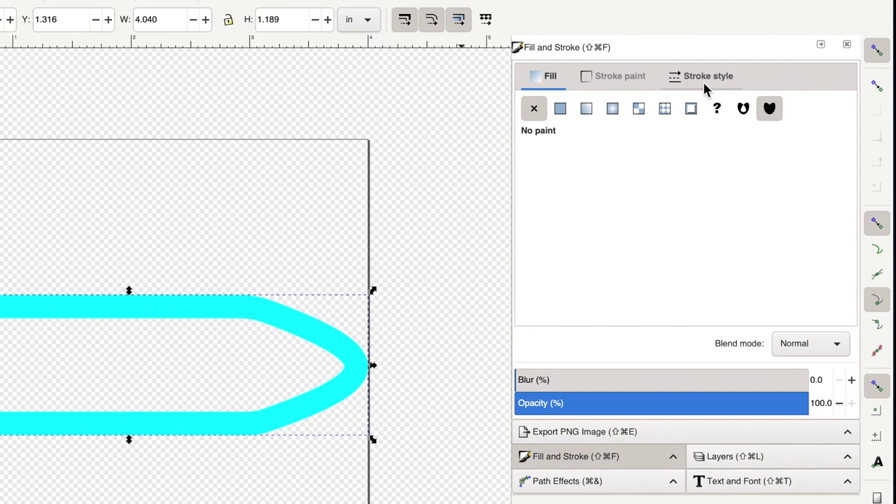
left_click(732, 85)
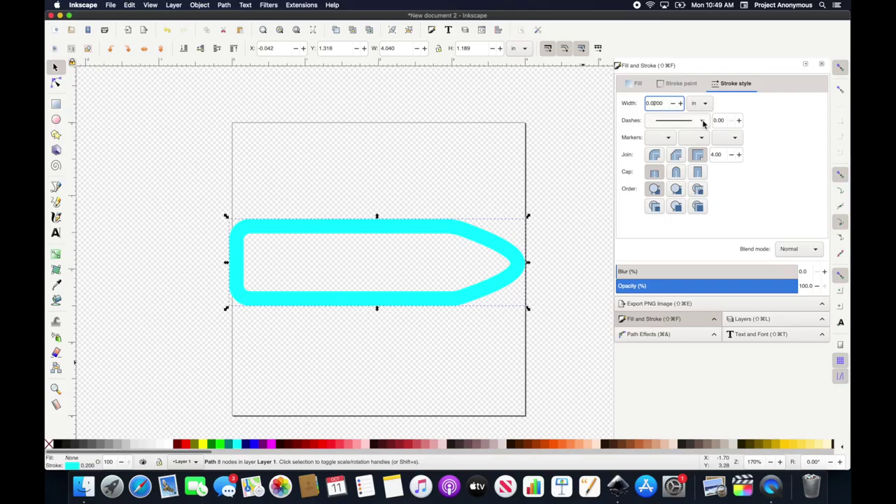
left_click(703, 122)
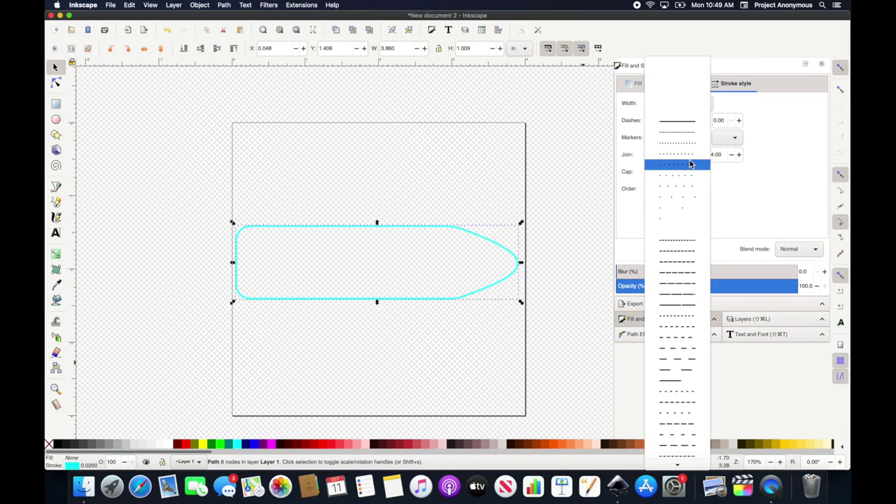
key("Escape")
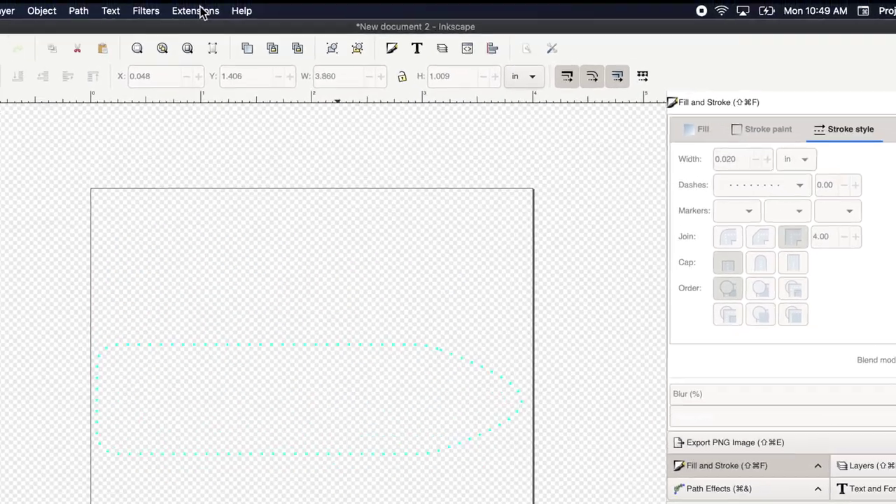
- Use Ink/Stitch Lettering to add 'RV Keys' in the Baumans font
left_click(301, 5)
mouse_move(129, 181)
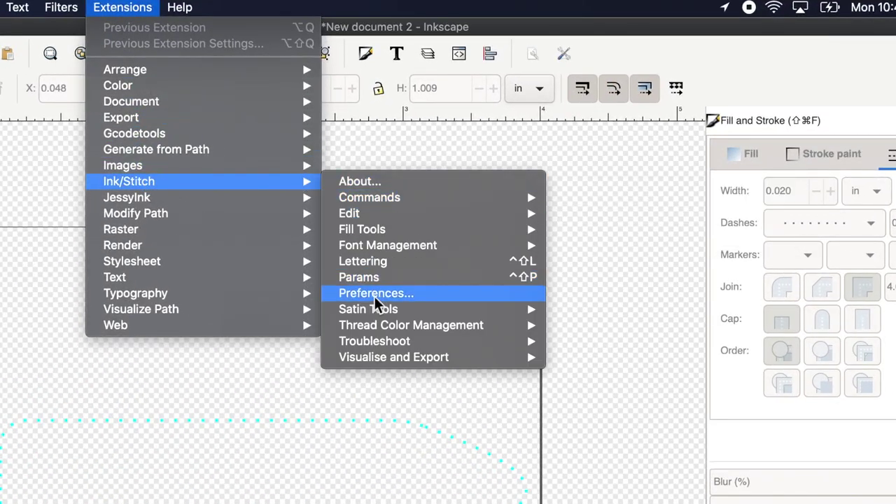
left_click(471, 266)
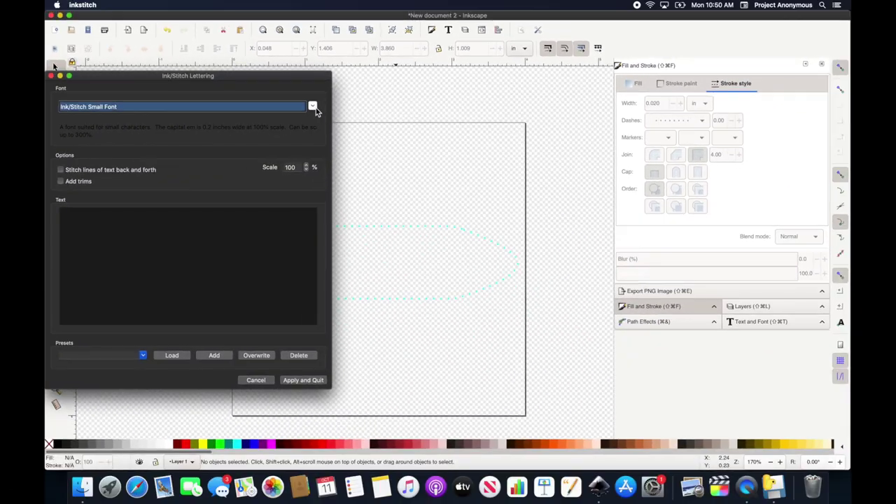
left_click(312, 106)
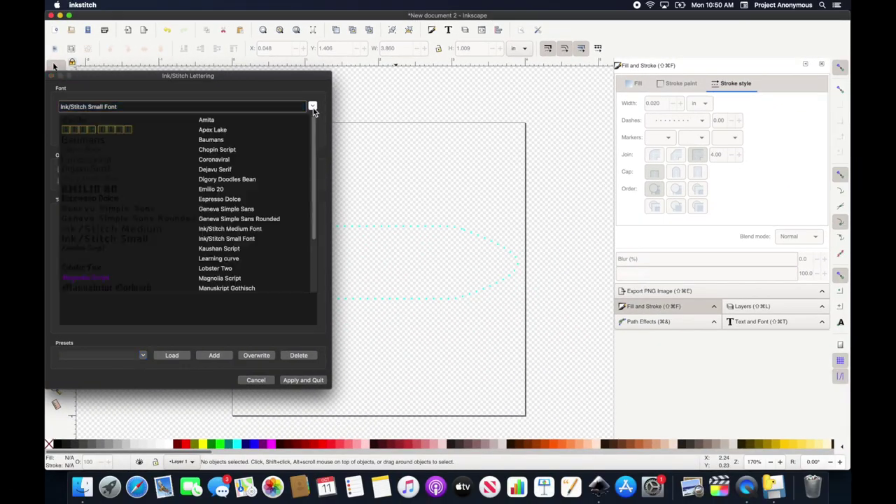
left_click(166, 144)
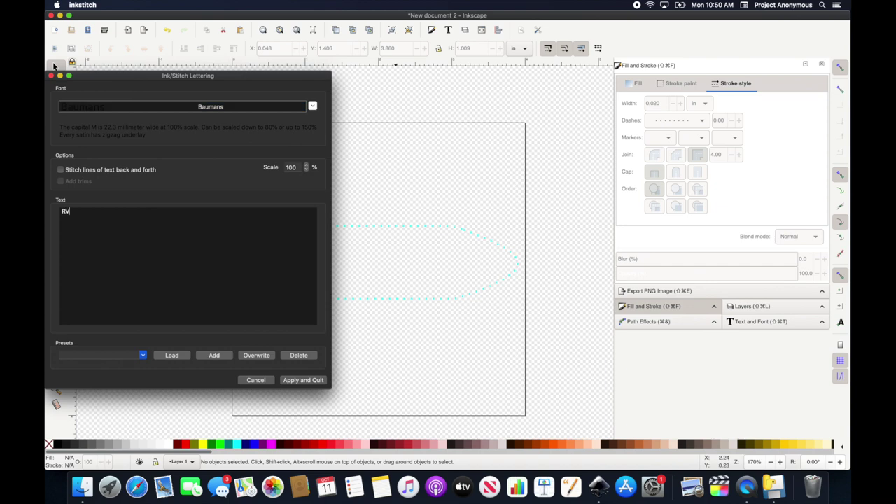
type("Keys")
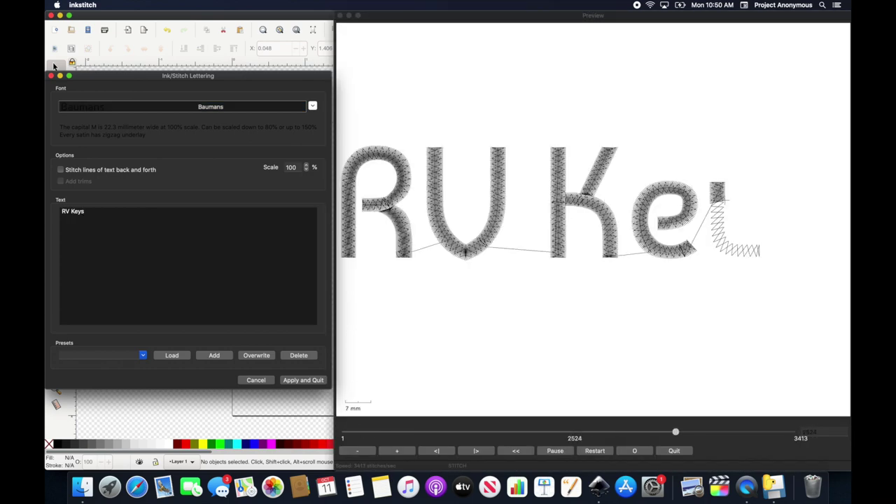
left_click(298, 381)
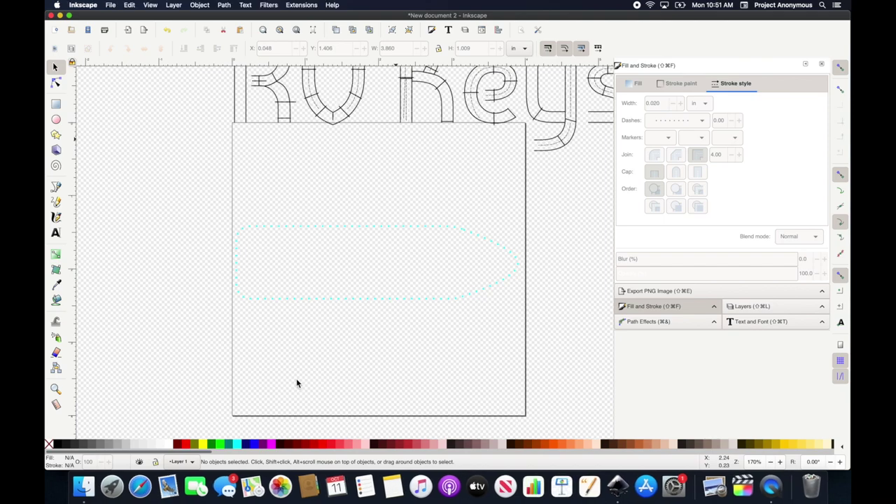
- Shrink the RV Keys lettering to fit inside the tag outline and colour it blue
left_click_drag(606, 201, 484, 154)
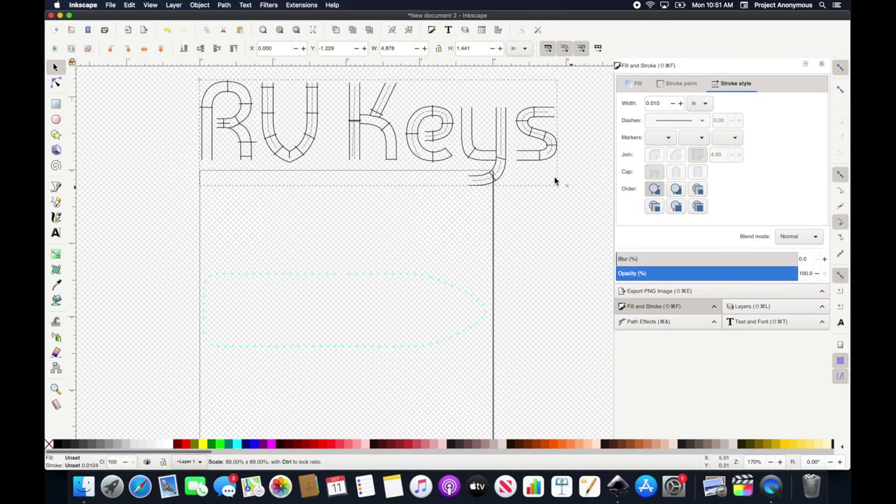
left_click_drag(406, 284, 412, 394)
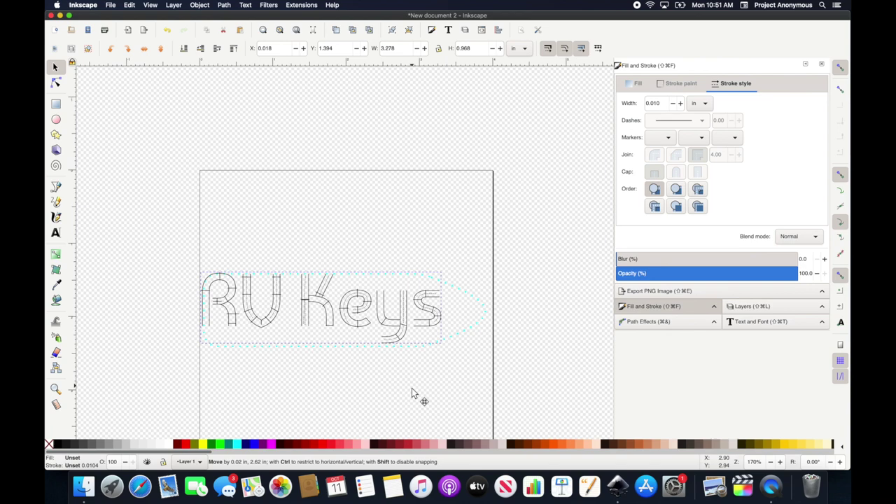
mouse_move(443, 349)
left_mouse_down()
mouse_move(432, 338)
mouse_move(393, 338)
left_mouse_up()
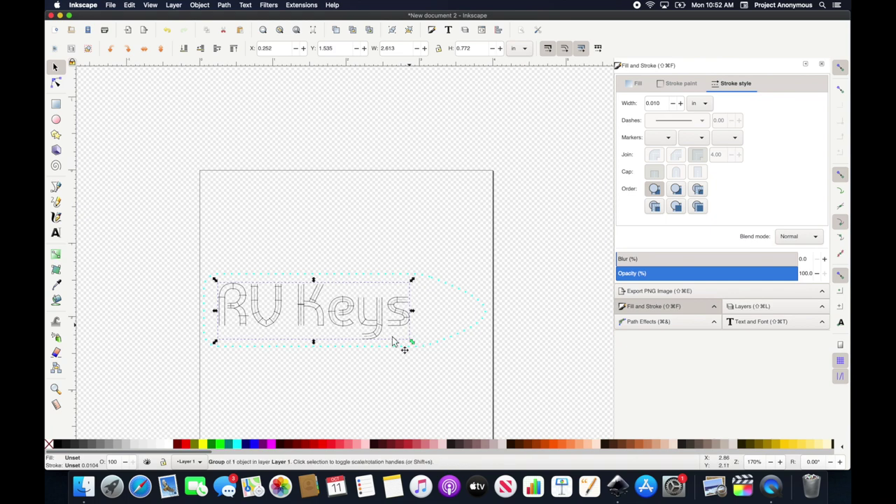
left_click(255, 448, "shift")
- Move the lettering and tag outline together higher up the page
scroll(268, 205, "down", 3)
left_click(267, 204)
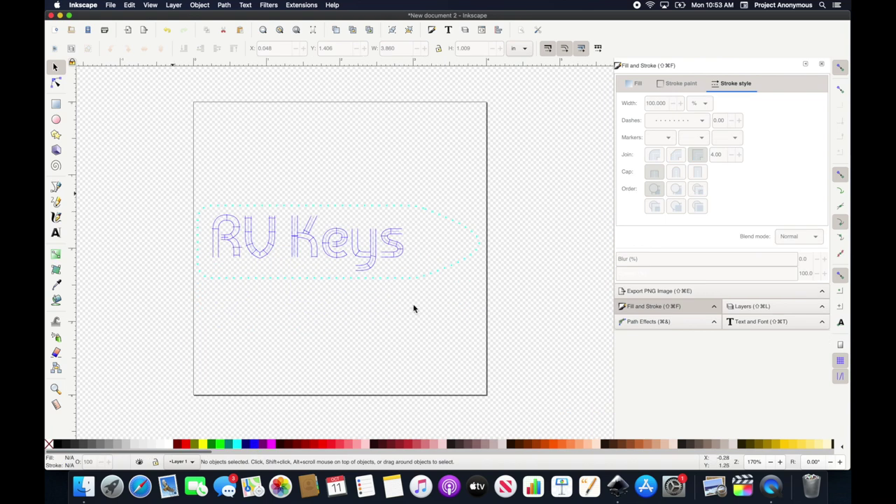
left_click_drag(172, 193, 500, 293)
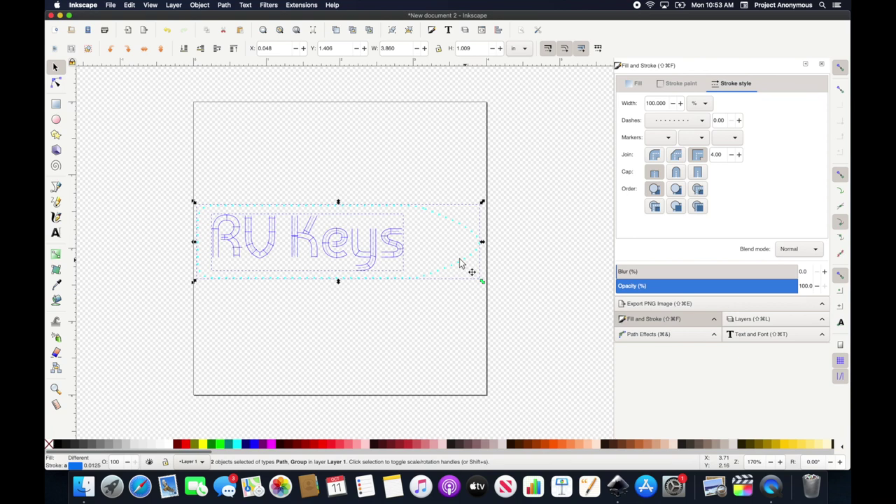
left_click_drag(458, 225, 460, 175)
left_click(465, 229)
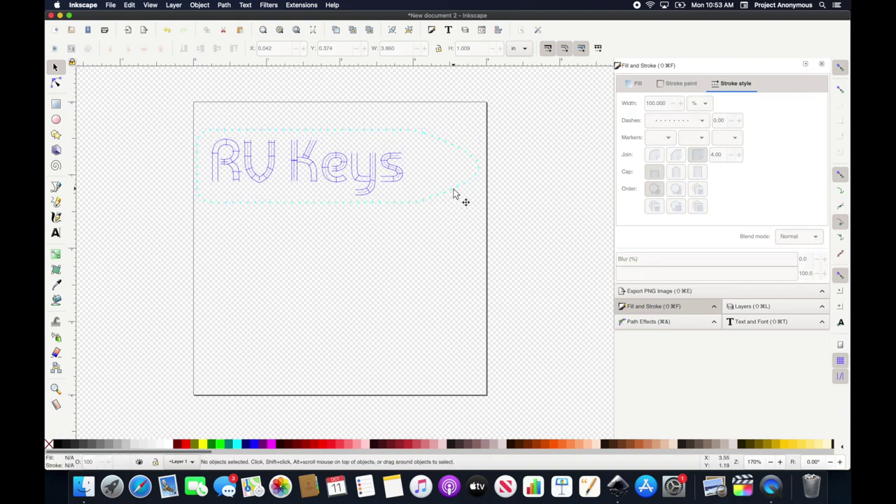
- Paste a copy of the tag outline near the page bottom, rotated 180° to point left
left_click(454, 194)
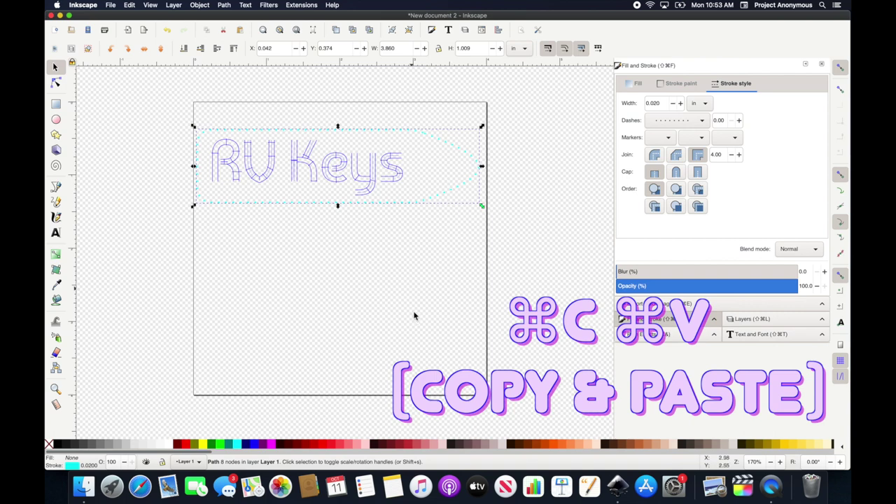
key("super+c")
key("super+v")
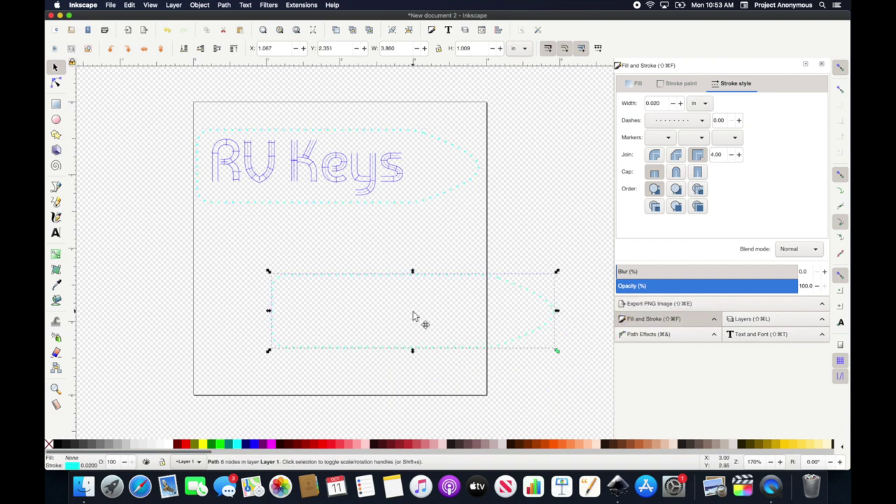
left_click(544, 336)
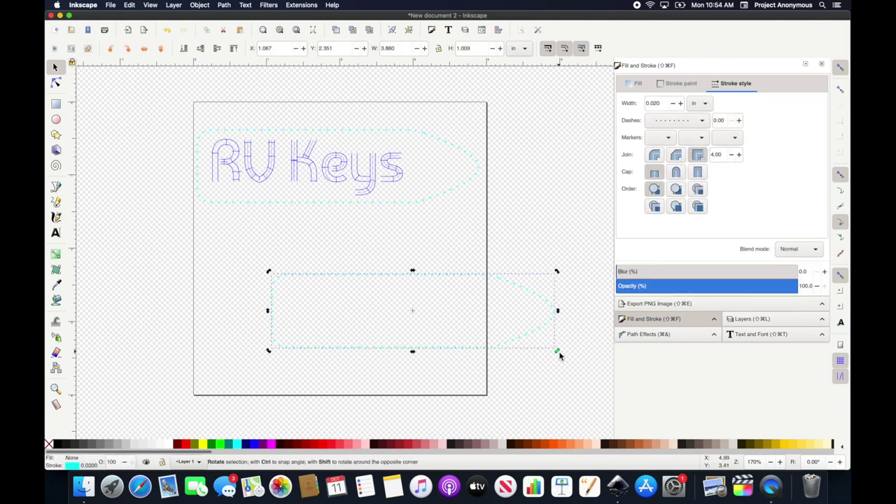
left_click_drag(558, 356, 255, 356)
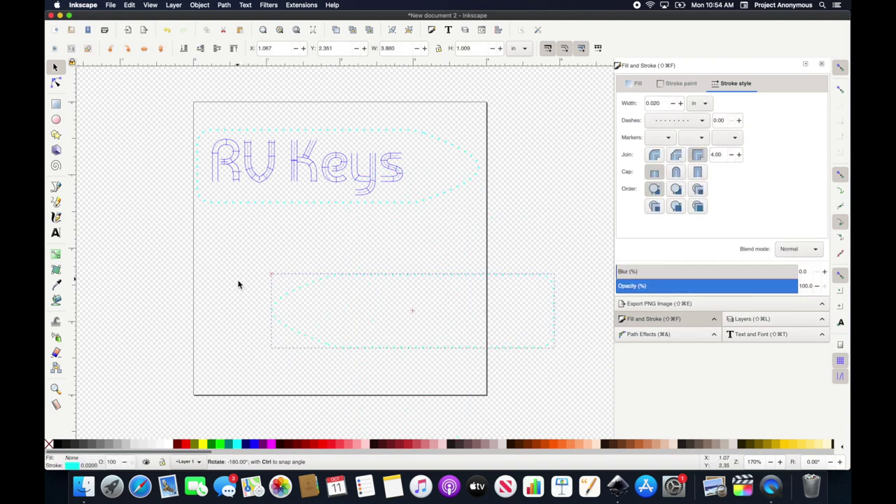
mouse_move(238, 284)
left_mouse_down()
mouse_move(226, 302)
mouse_move(240, 302)
left_mouse_up()
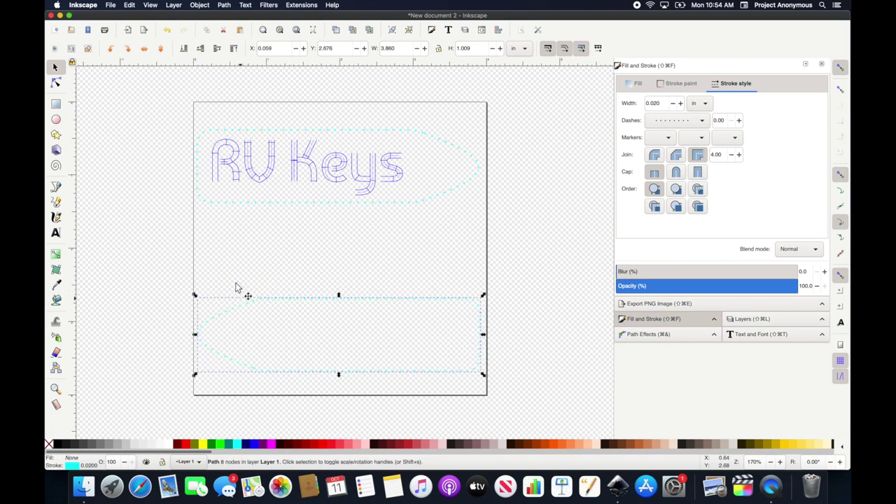
- Paste a copy of the RV Keys lettering and position it inside the lower tag
left_click(235, 173)
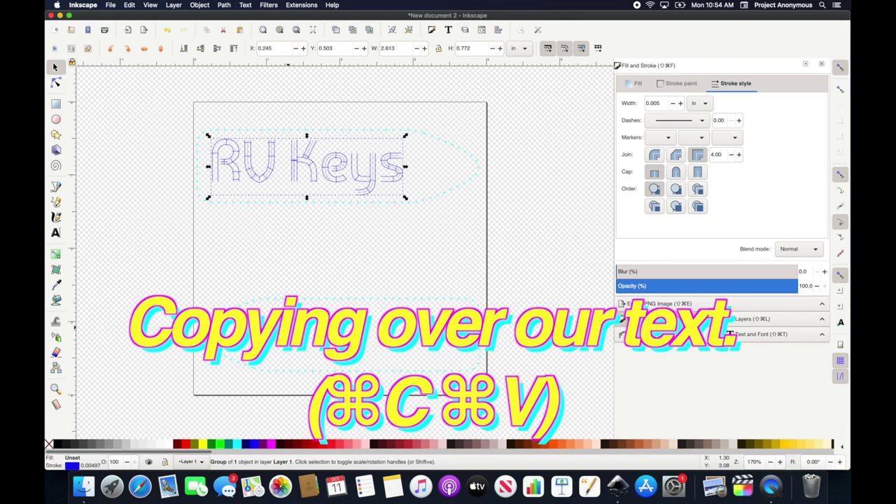
key("super+v")
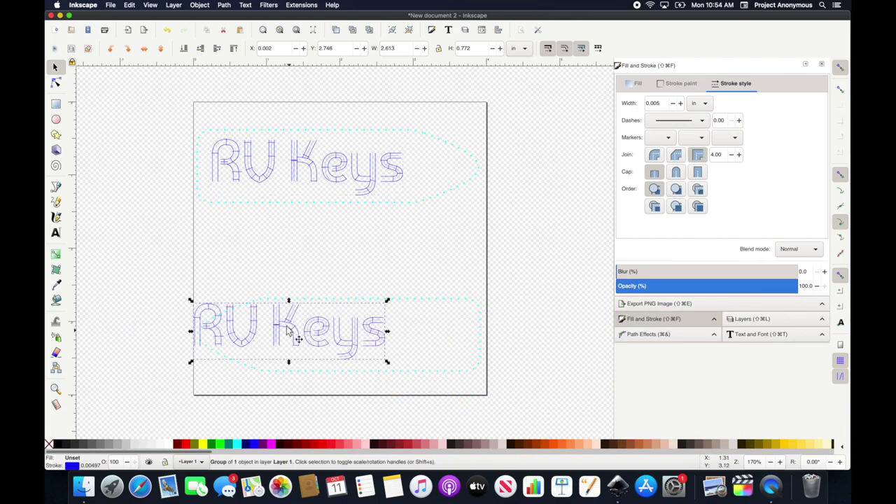
left_click_drag(325, 333, 378, 336)
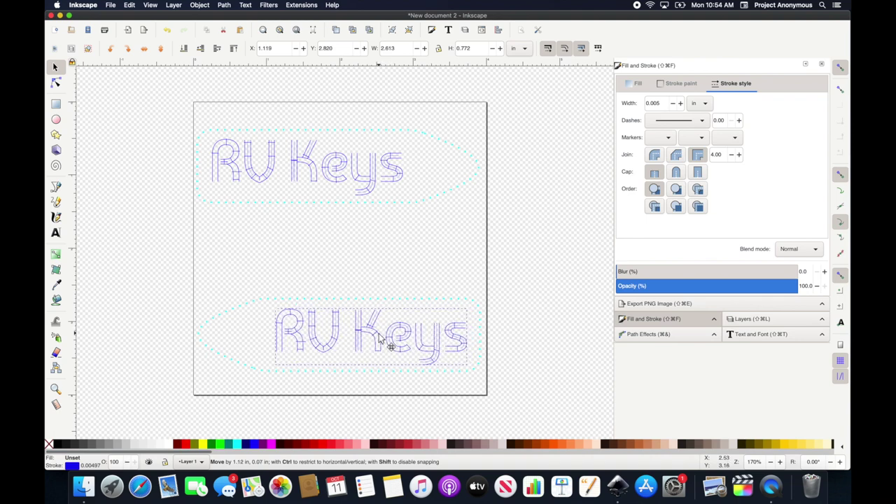
left_click_drag(379, 335, 379, 335)
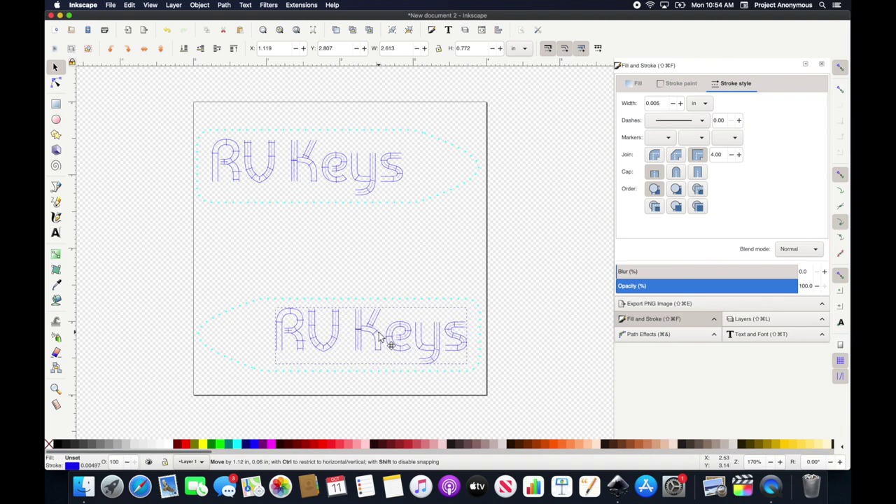
- Duplicate the top tag outline and give the copy a solid 0.130 in stroke
left_click(401, 205)
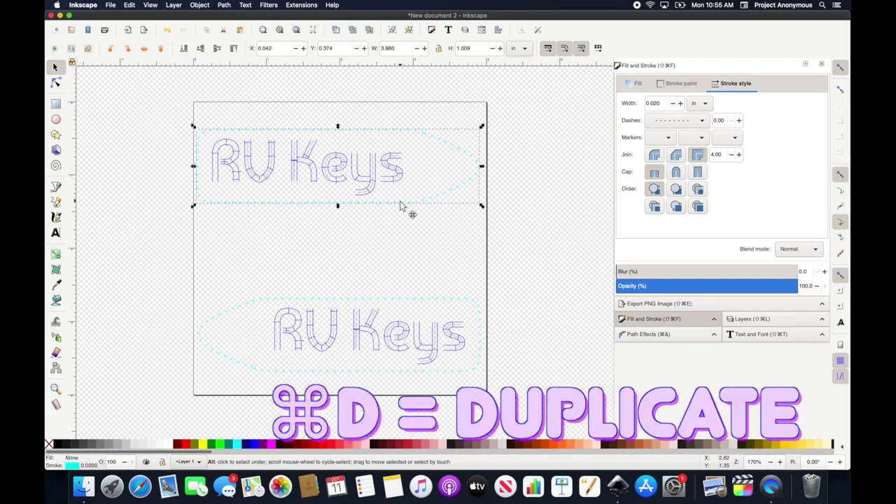
key("super+d")
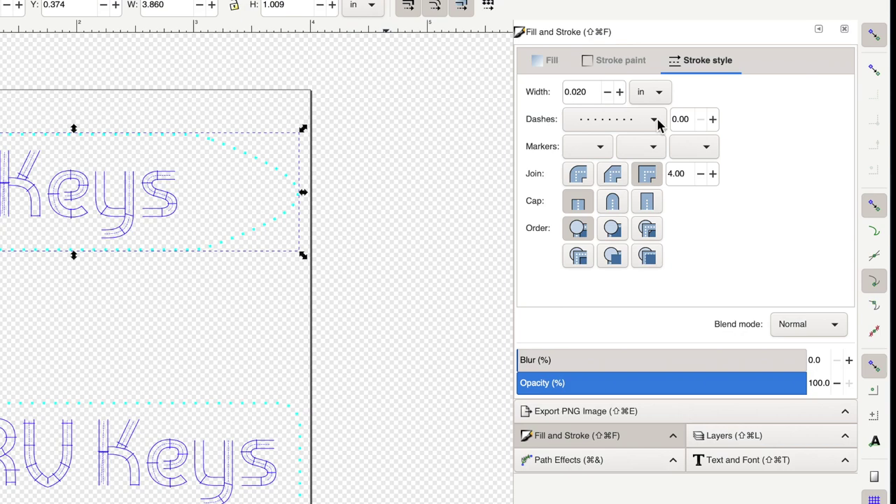
left_click(657, 123)
key("Escape")
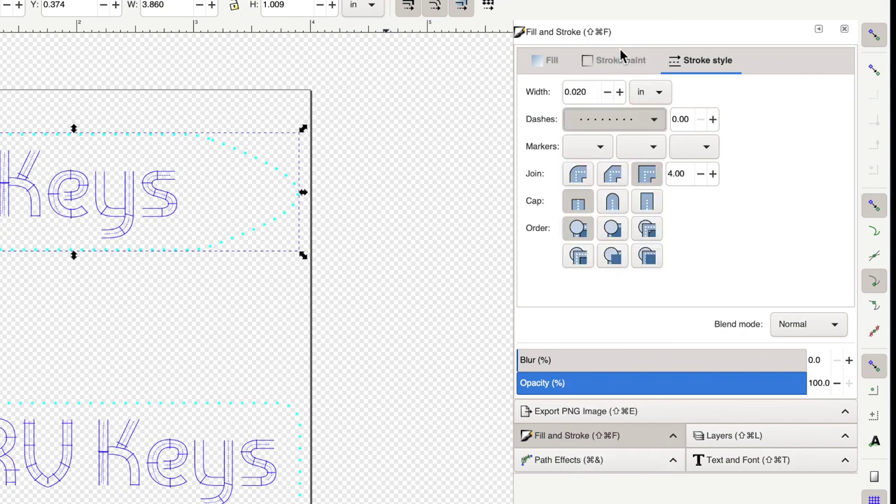
left_click(574, 91)
type("0.2")
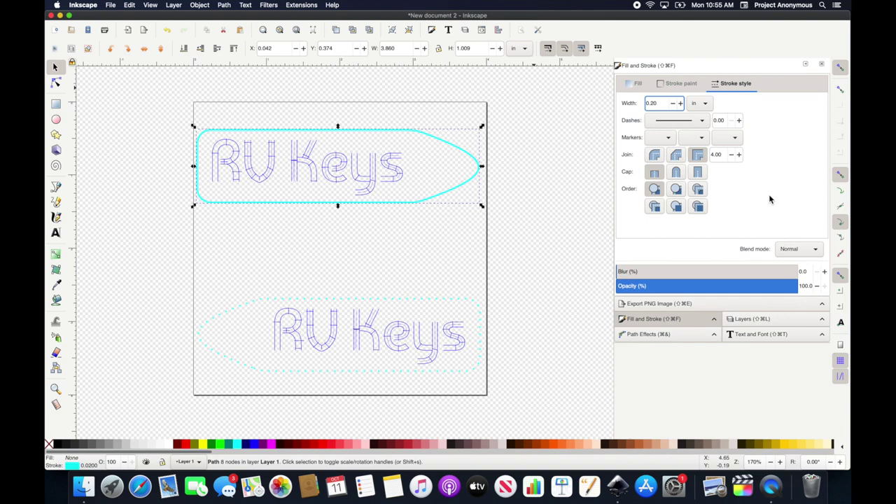
key("Return")
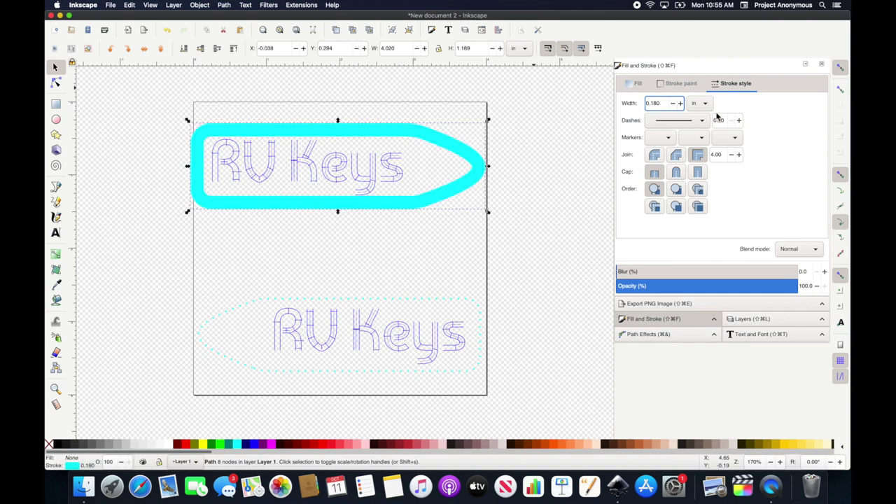
type("0.13")
key("Return")
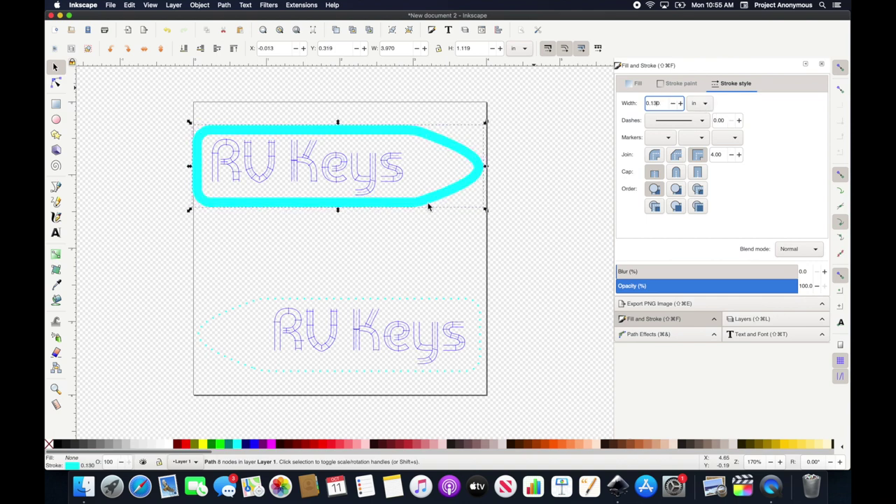
- Rotate and vertically flip the lower tag outline, then select its lettering
left_click(427, 303)
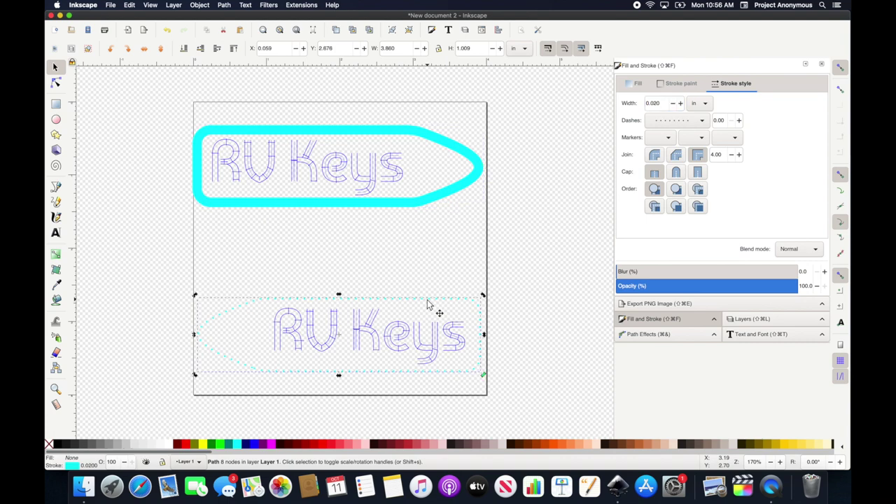
left_click(429, 305)
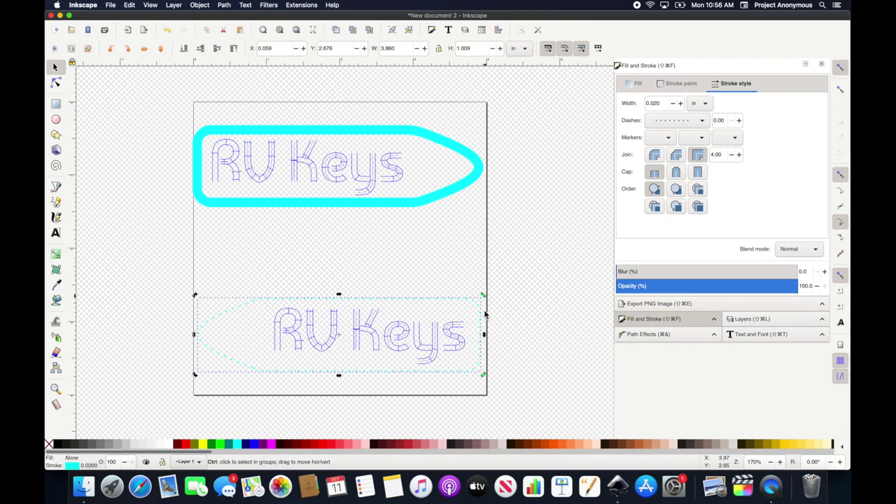
mouse_move(485, 299)
left_mouse_down()
mouse_move(202, 387)
mouse_move(199, 363)
left_mouse_up()
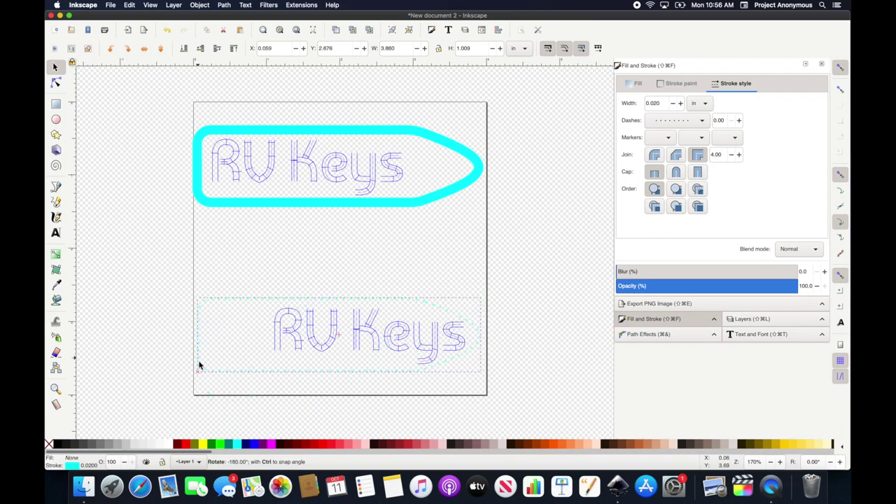
left_click(200, 5)
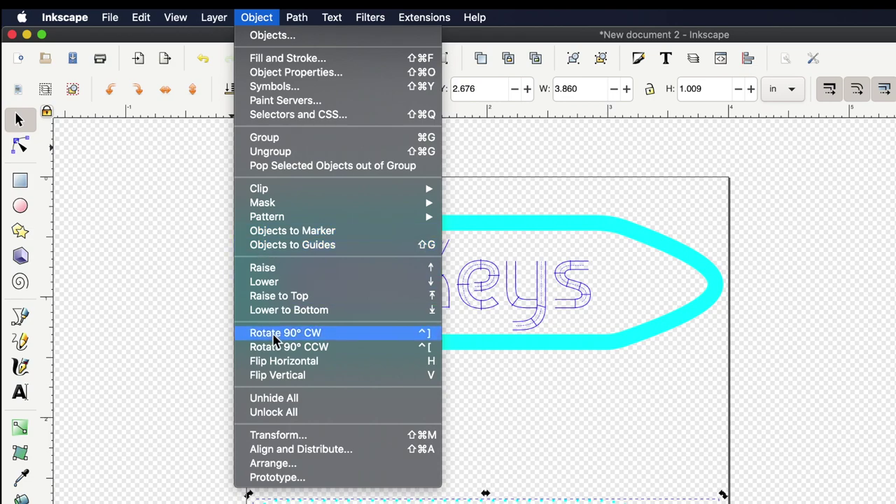
left_click(282, 378)
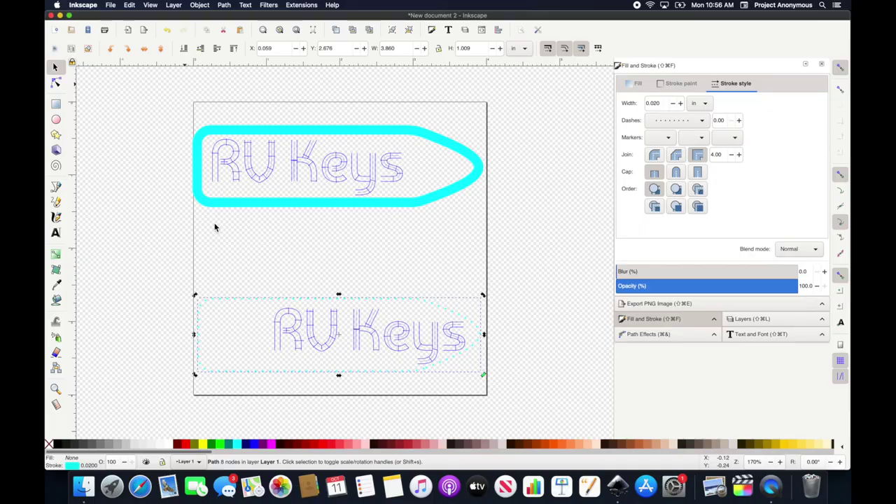
left_click(373, 338)
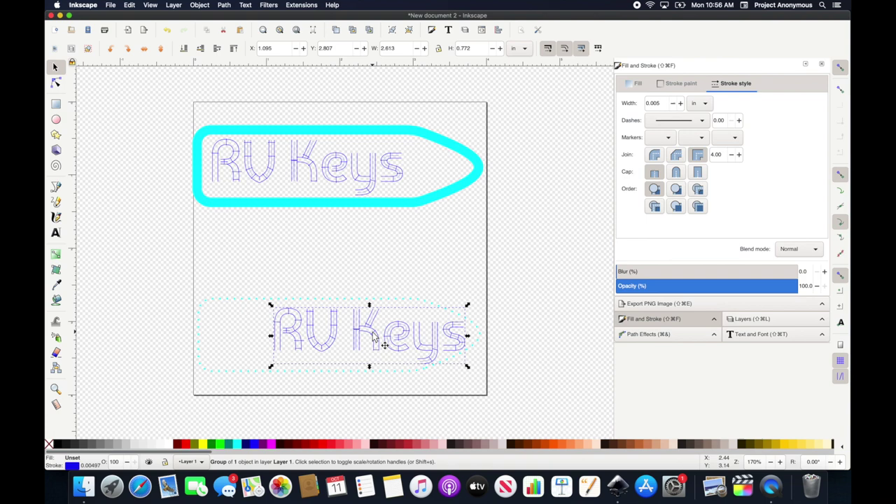
- Flip the lower RV Keys lettering horizontally and vertically, then shift it left inside its tag
left_click(200, 5)
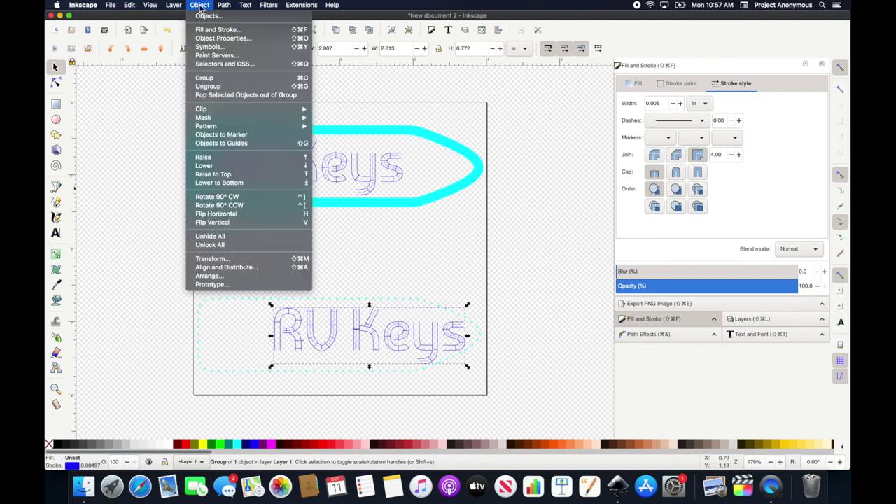
left_click(209, 219)
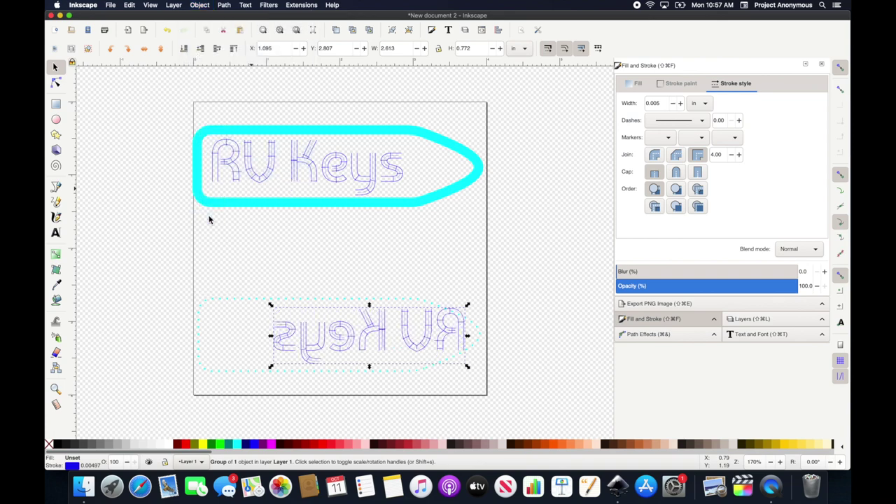
left_click(200, 4)
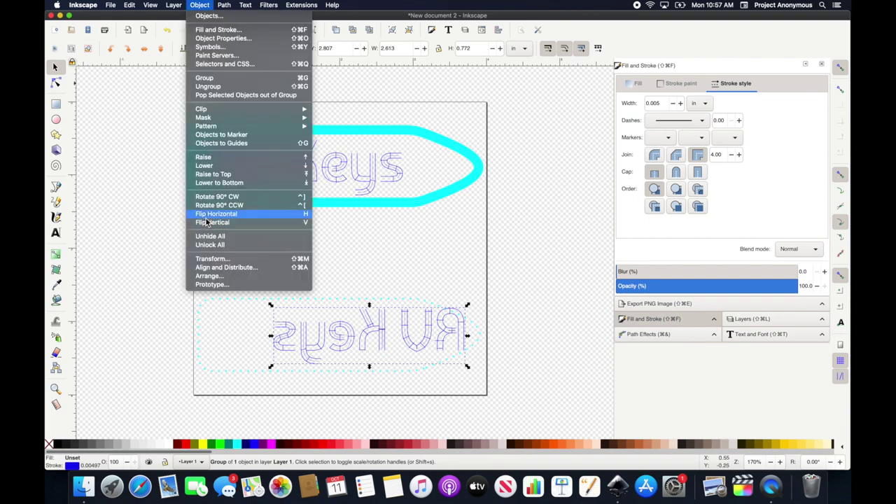
left_click(206, 227)
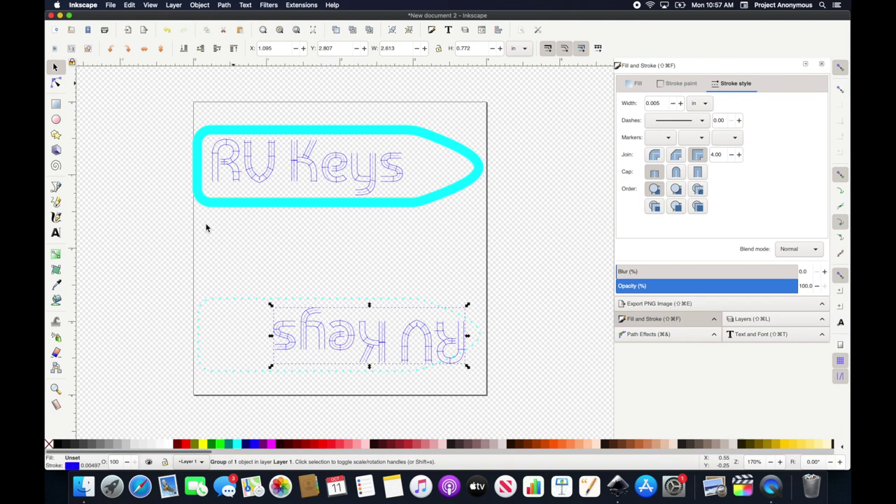
left_click_drag(363, 347, 300, 344)
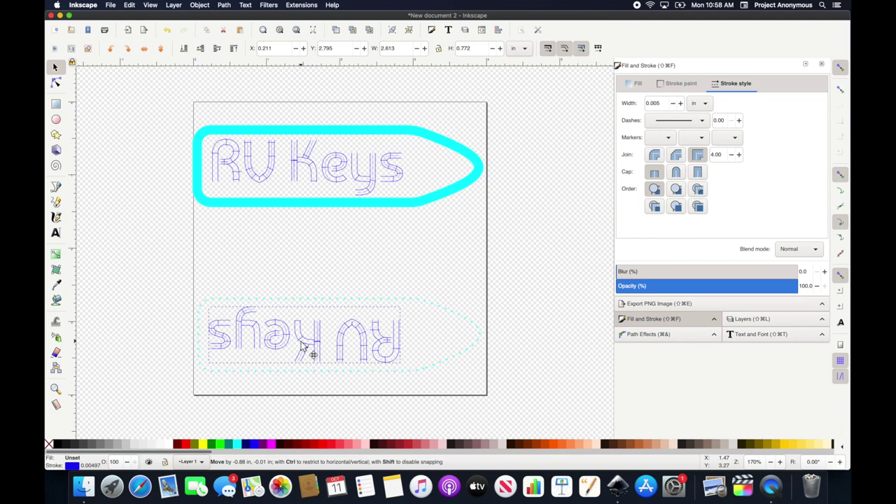
- Change the top patch's cyan outline to white
left_click(376, 273)
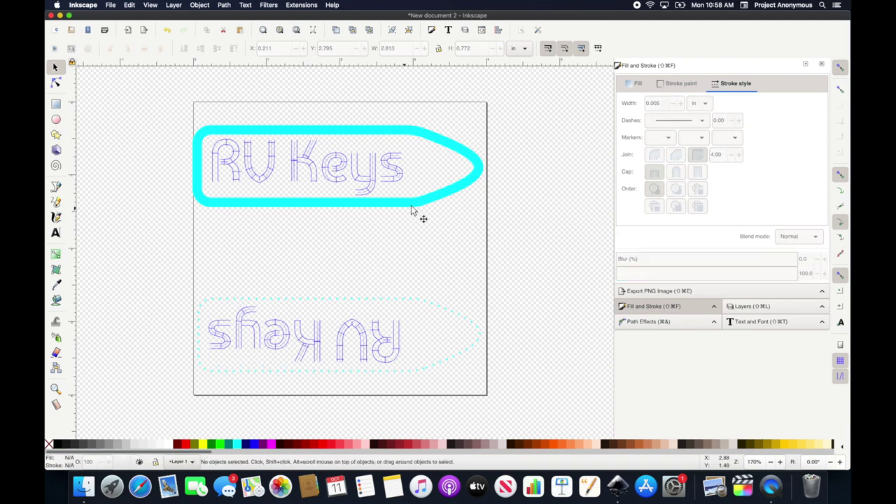
left_click(413, 207)
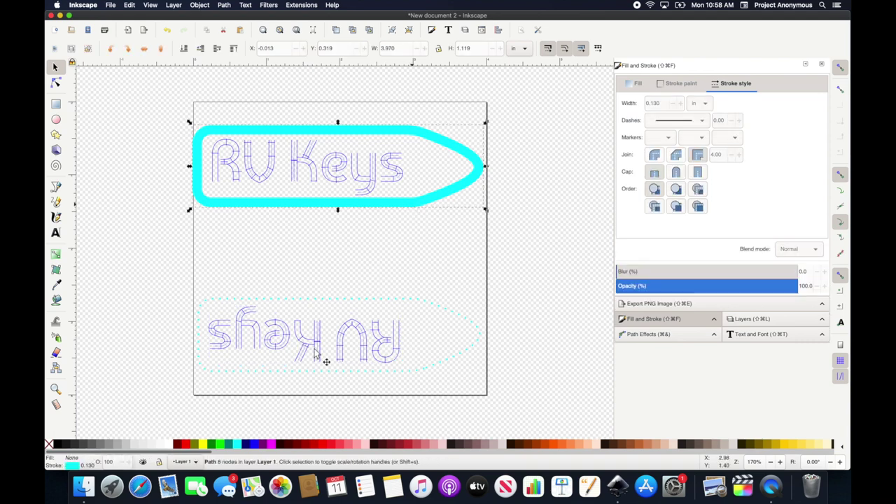
left_click(169, 446, "shift")
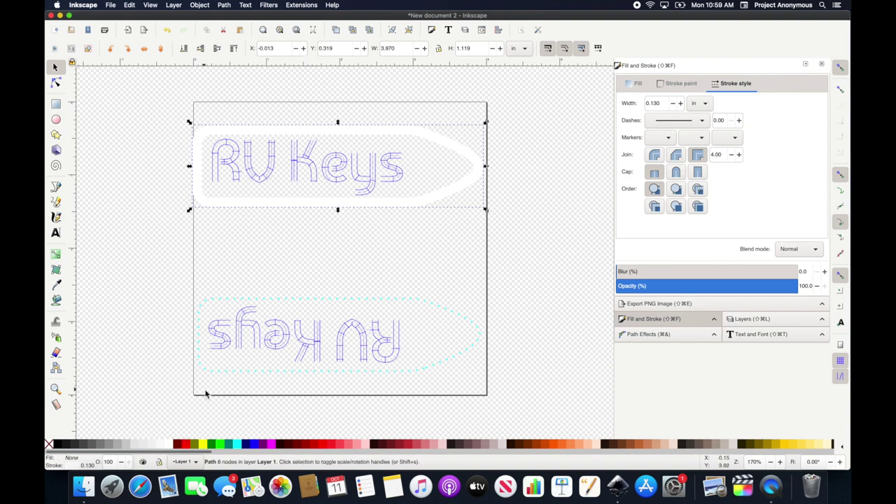
- Scale both patches down together to about 3.829 by 3.247 in so they fit the page
left_click_drag(158, 101, 543, 406)
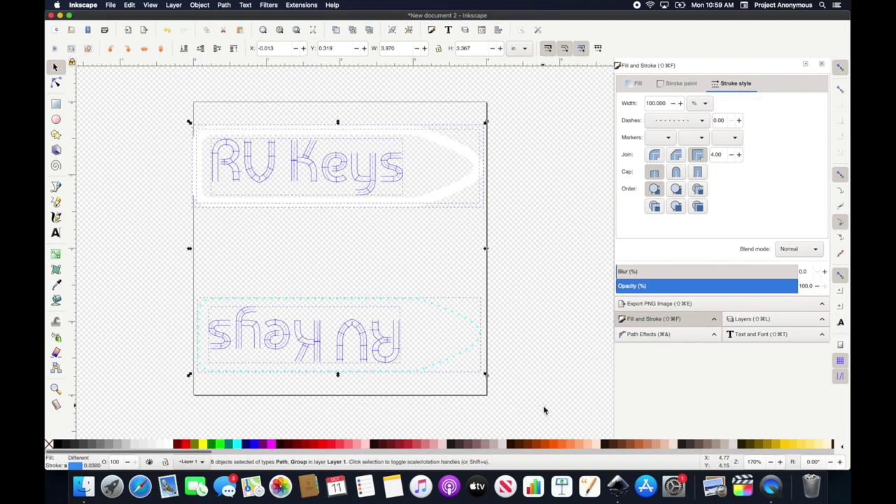
left_click_drag(487, 124, 456, 150)
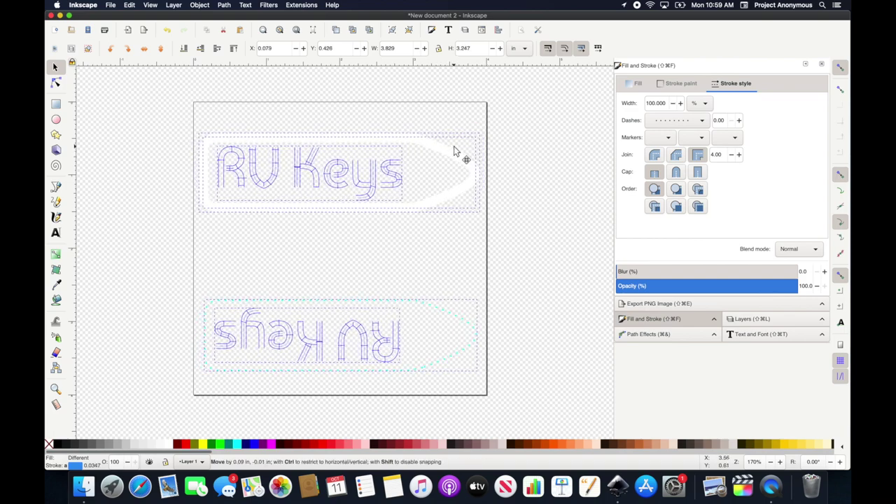
left_click(525, 165)
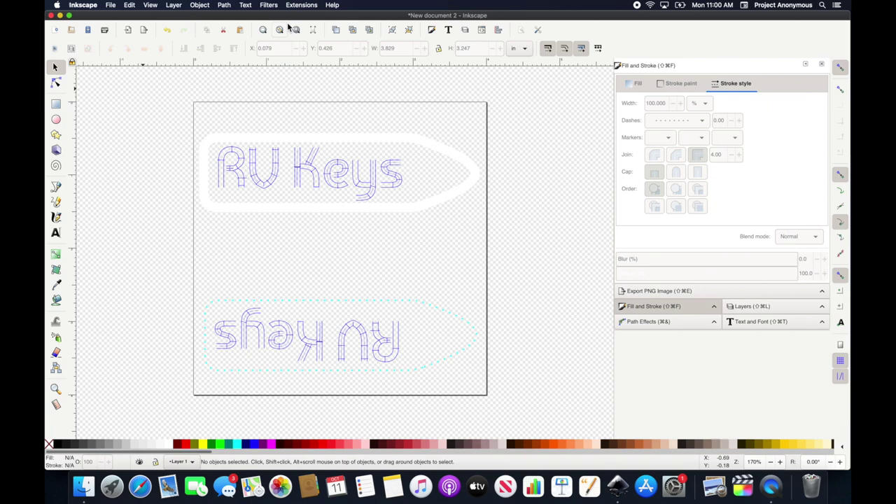
left_click(301, 5)
mouse_move(305, 98)
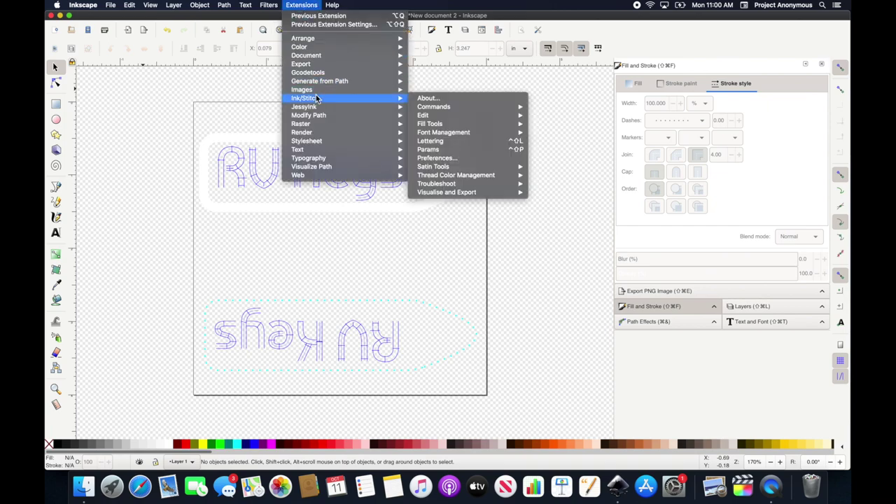
left_click(446, 149)
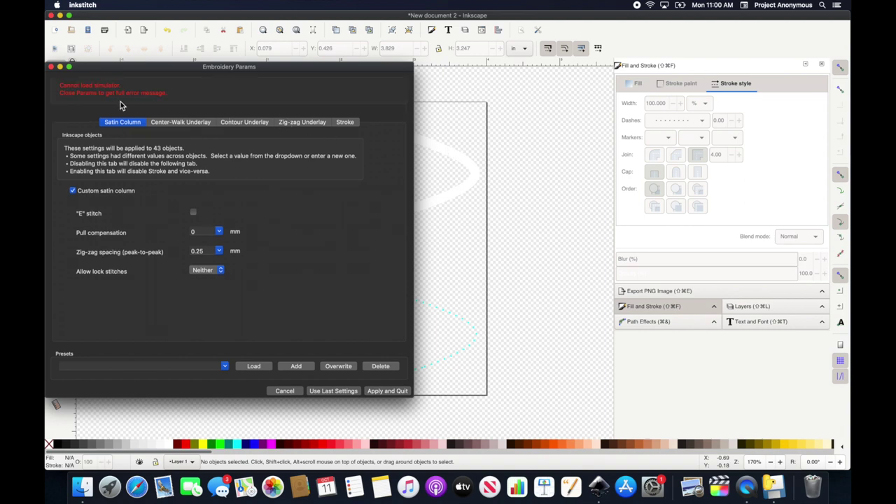
left_click(284, 392)
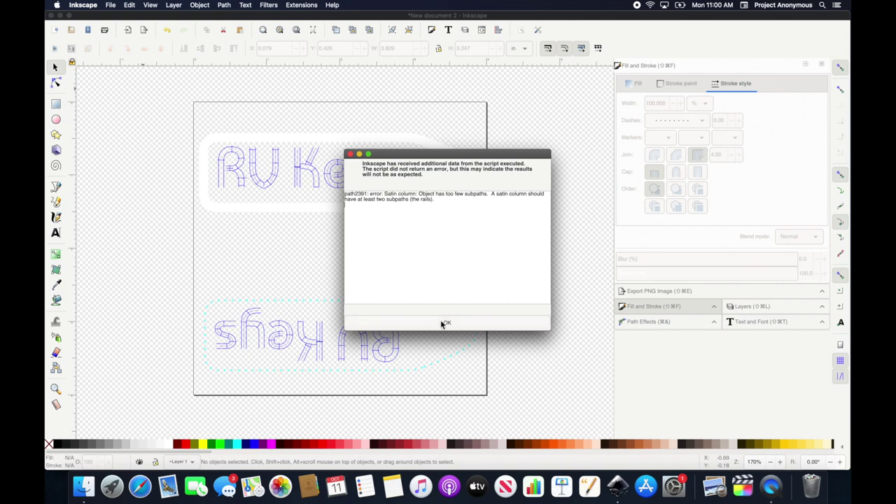
left_click(444, 322)
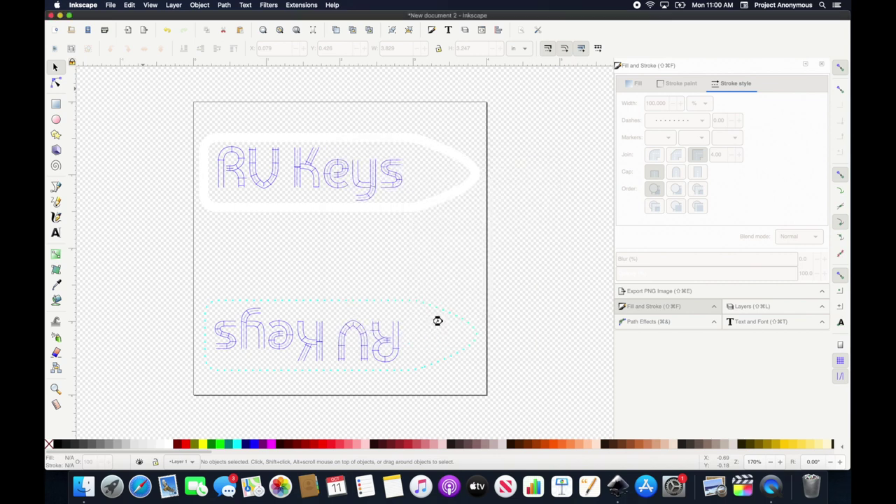
left_click(393, 344)
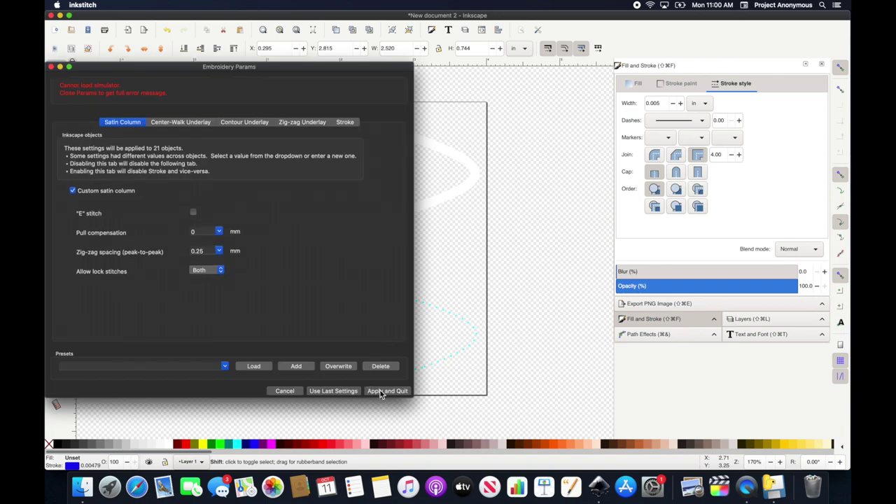
left_click(293, 392)
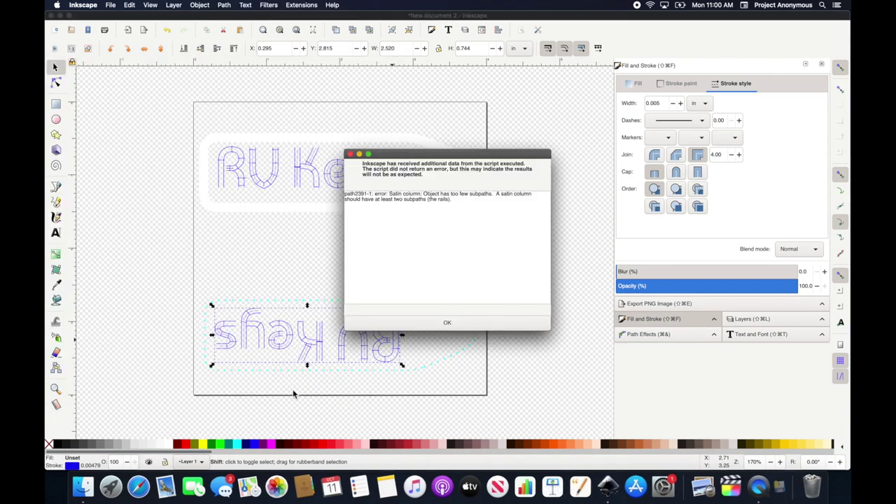
left_click(417, 323)
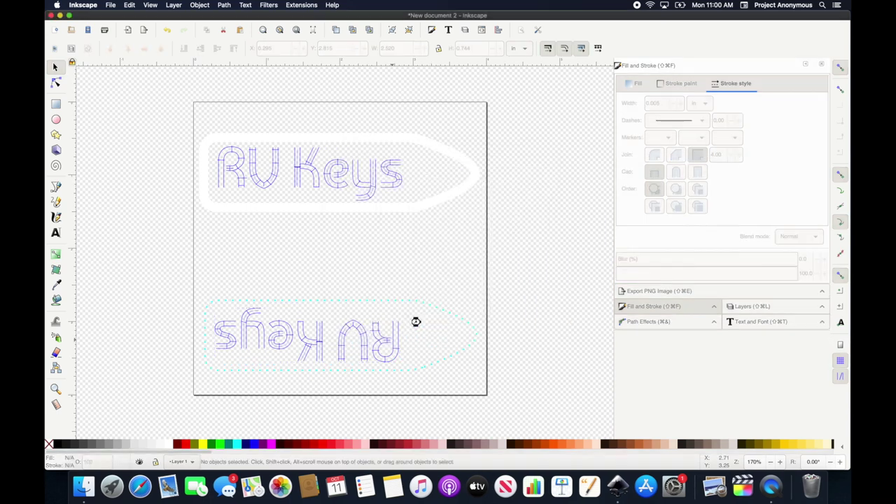
left_click(364, 352)
left_click(353, 184)
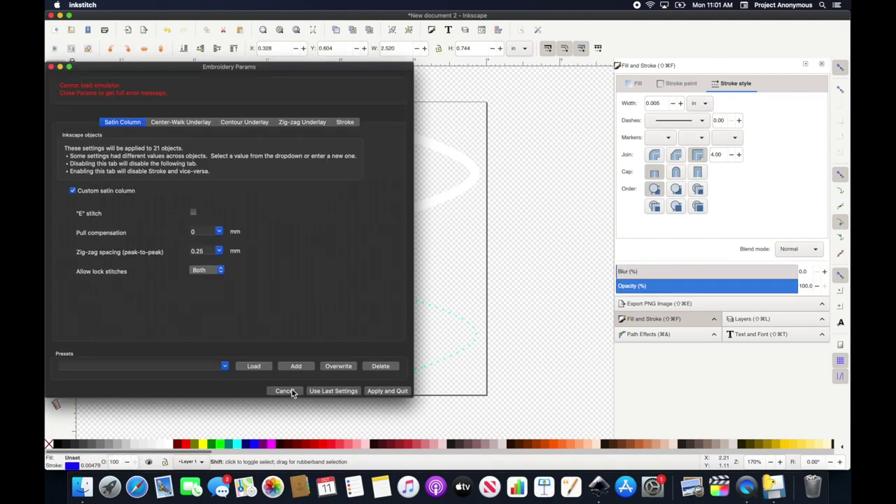
left_click(292, 392)
left_click(445, 322)
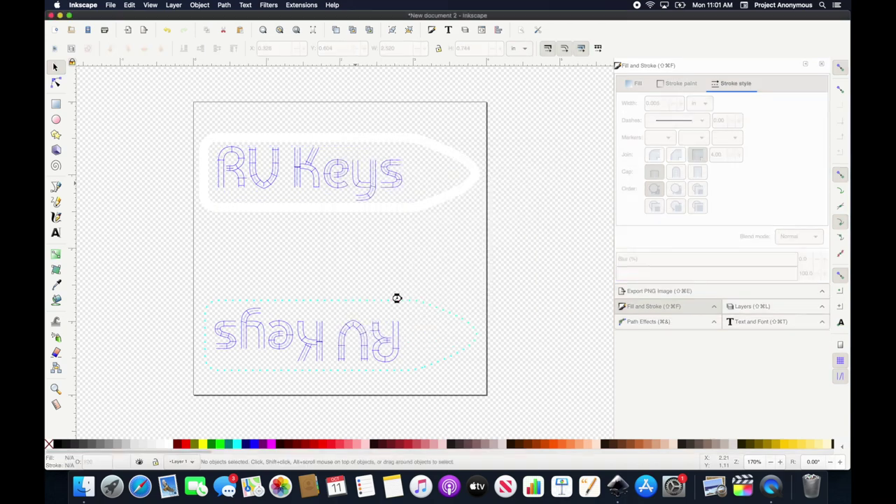
left_click(155, 122)
left_click_drag(554, 380, 153, 117)
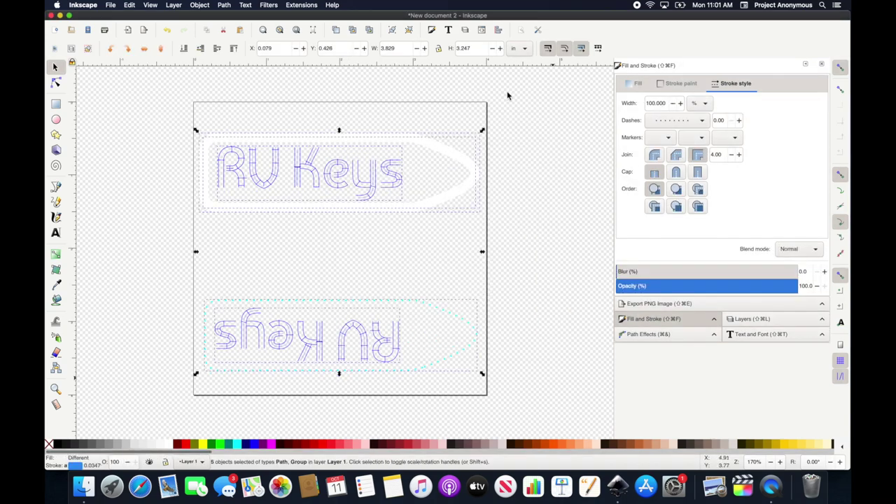
key("shift+s")
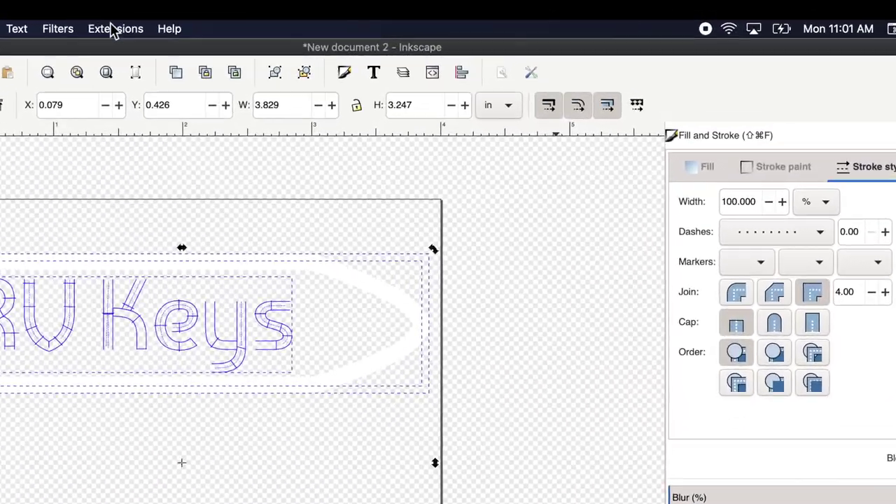
left_click(112, 30)
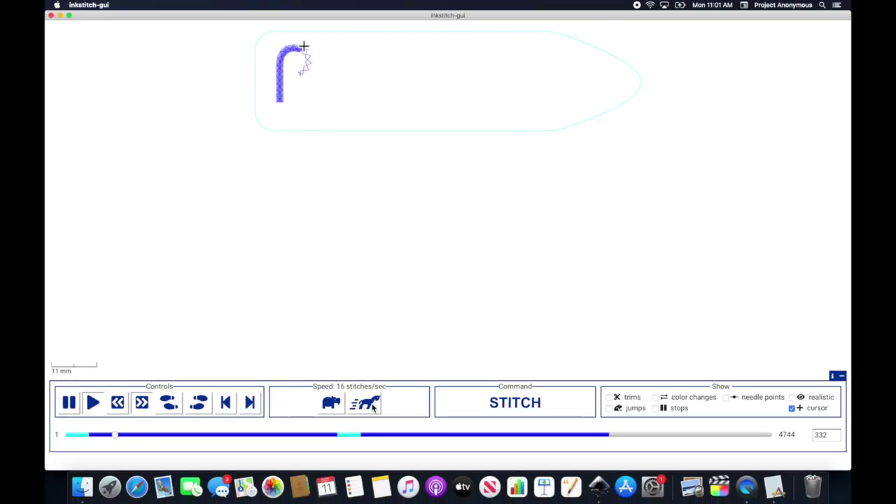
left_click(373, 407)
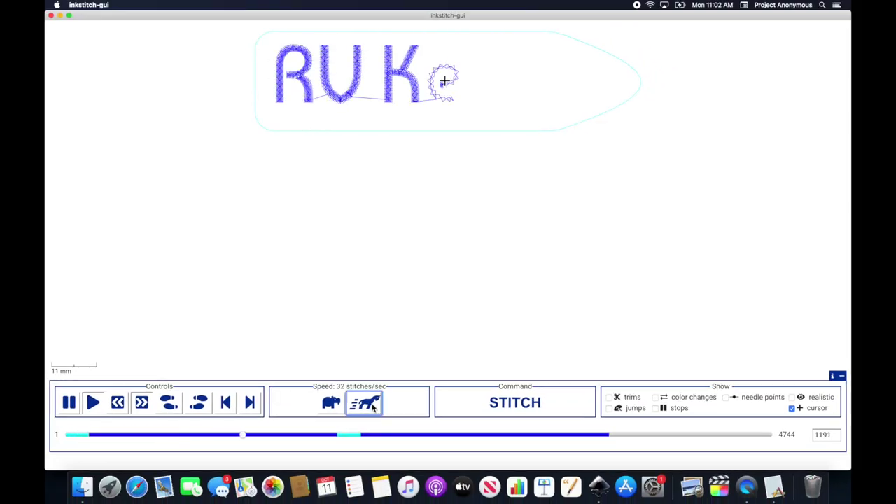
left_click(373, 407)
left_click(373, 407)
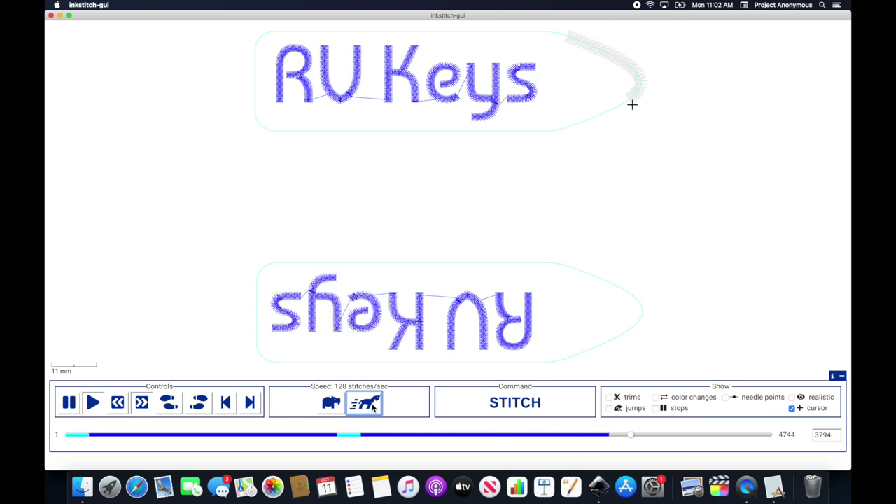
left_click(51, 14)
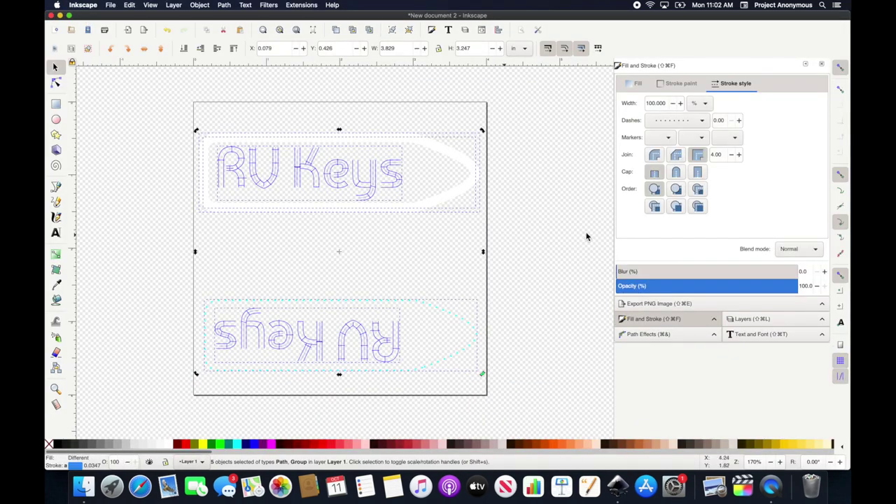
- Add a second layer and move the outline around RU Keys onto Layer 2
left_click(775, 320)
left_click(624, 232)
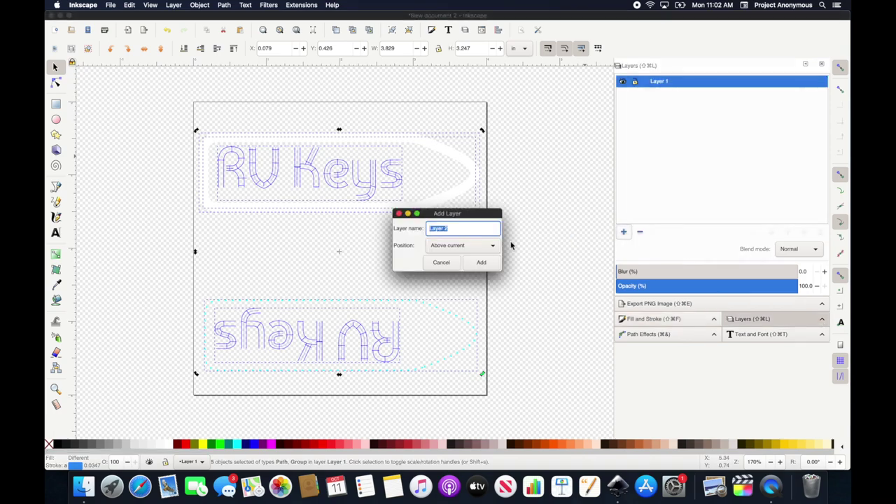
left_click(481, 263)
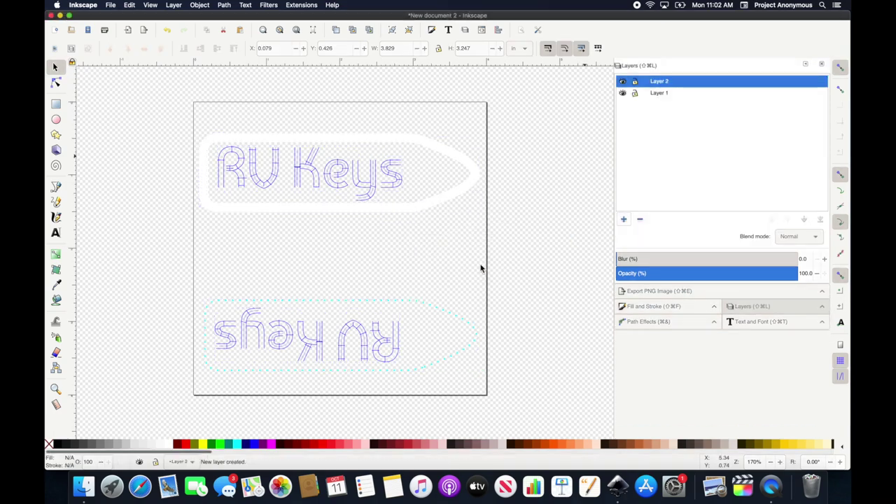
left_click(480, 181)
right_click(480, 181)
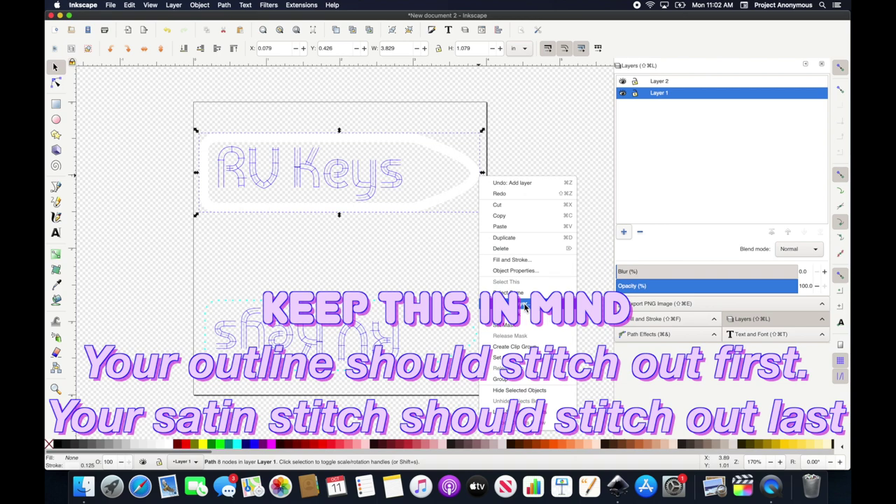
left_click(524, 306)
left_click(437, 201)
left_click(487, 287)
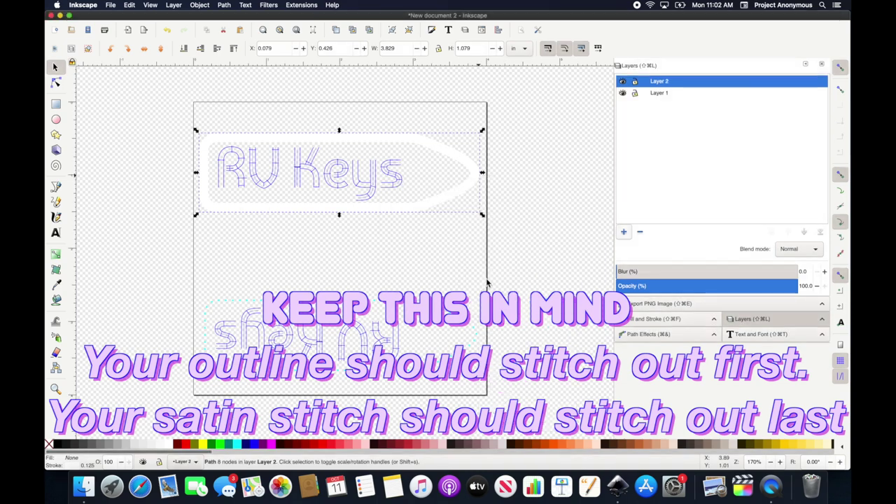
- Select the Layer 1 objects, unhide Layer 2 and add a third layer
left_click(540, 241)
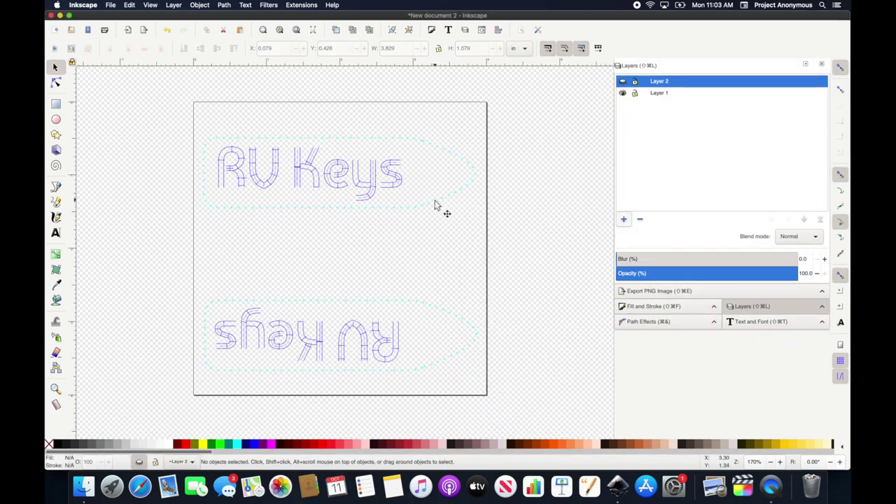
left_click(434, 204)
left_click(362, 304, "shift")
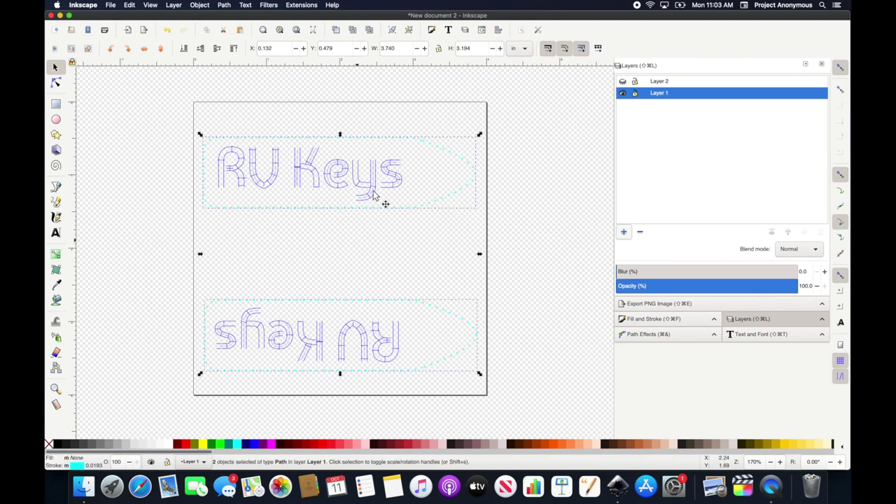
key("ctrl+a")
left_click(623, 81)
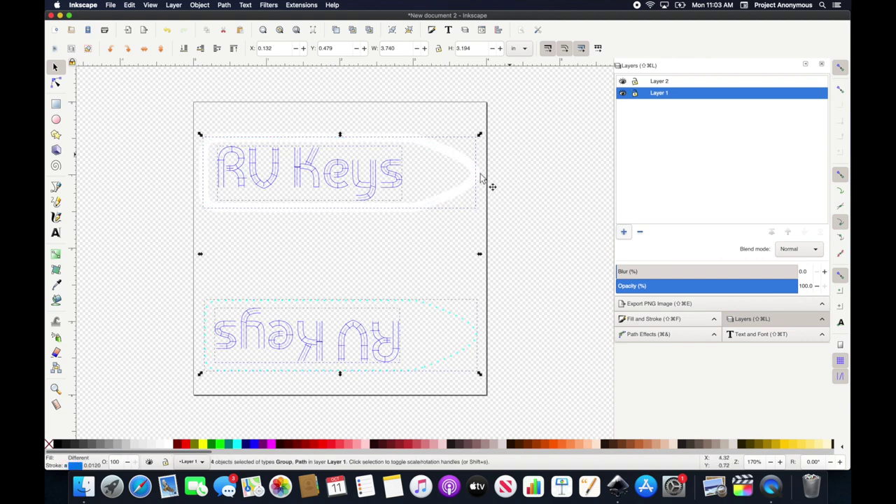
left_click(624, 232)
left_click(476, 269)
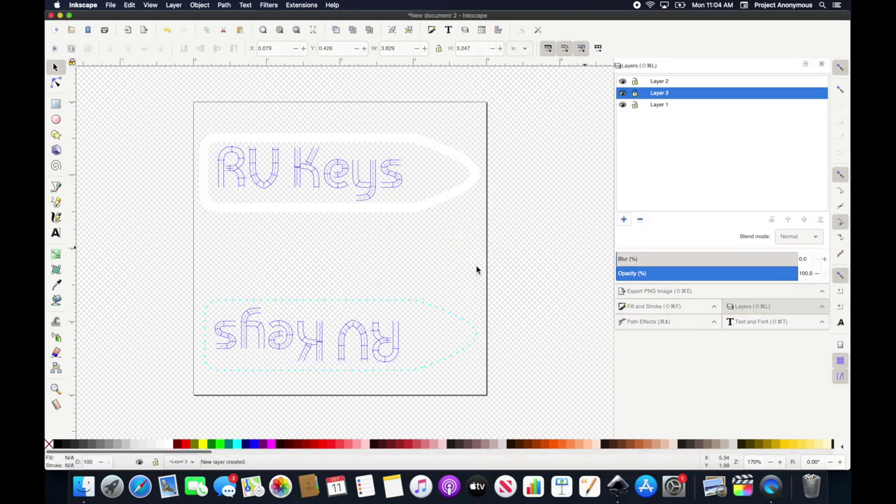
- Rename the layers Pin Down, Text and Satin
double_click(666, 105)
type("Pin Down")
double_click(658, 92)
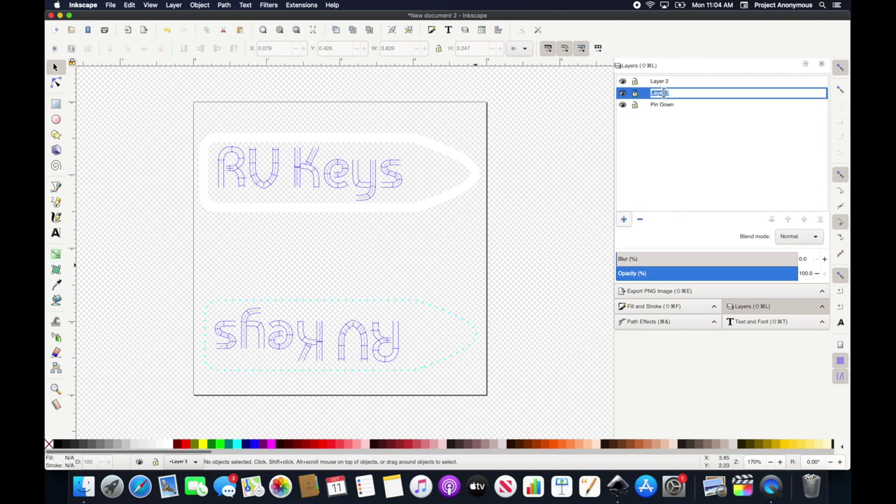
type("Text")
double_click(658, 82)
type("Satin")
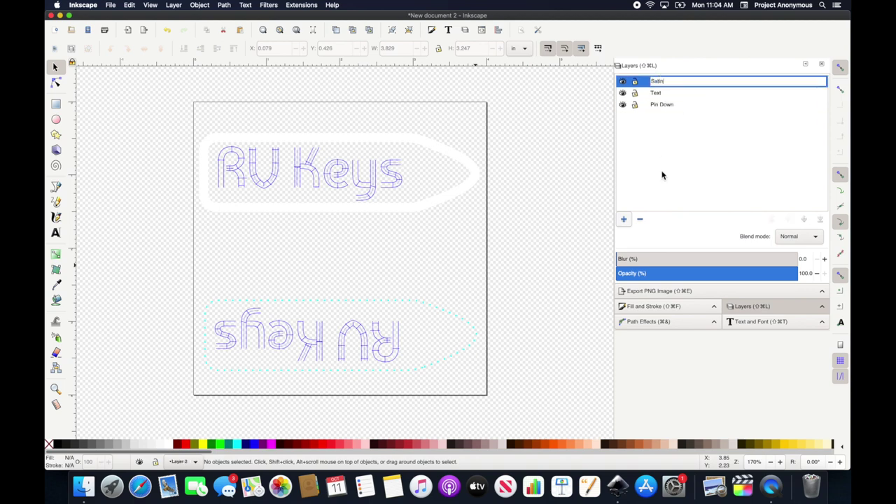
key("Return")
- Move the top RU Keys lettering to Pin Down and the mirrored lettering to Text
right_click(374, 183)
left_click(406, 303)
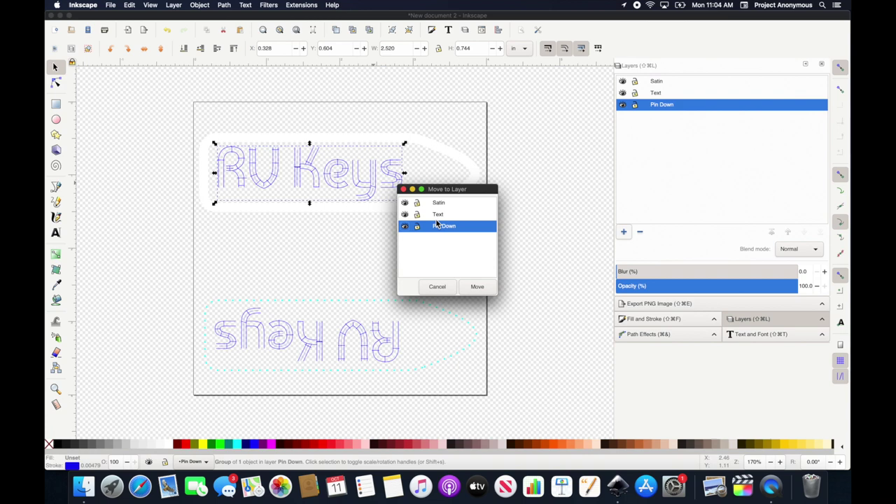
left_click(477, 286)
left_click(399, 353)
right_click(400, 353)
left_click(436, 200)
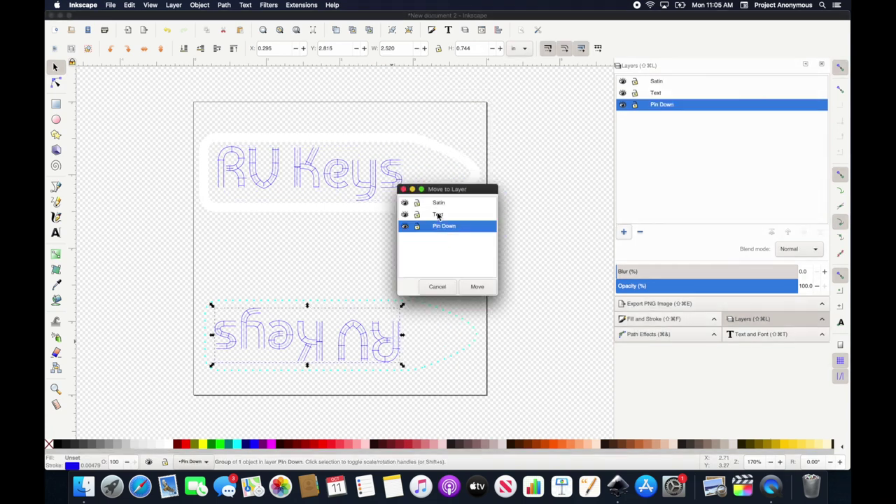
left_click(477, 287)
left_click(518, 179)
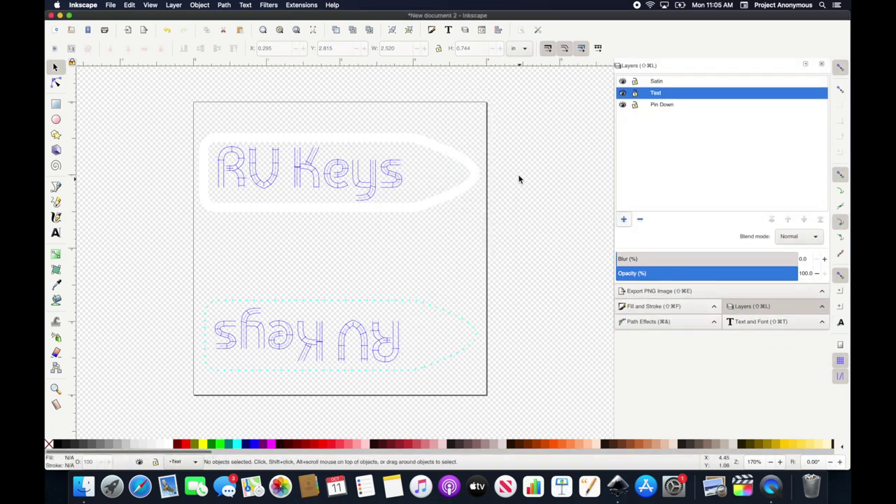
left_click(301, 5)
mouse_move(305, 99)
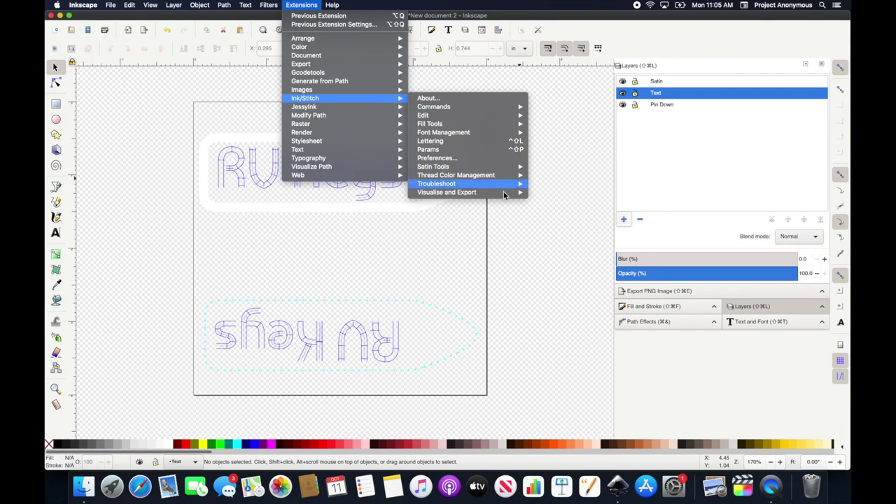
mouse_move(446, 192)
left_click(556, 211)
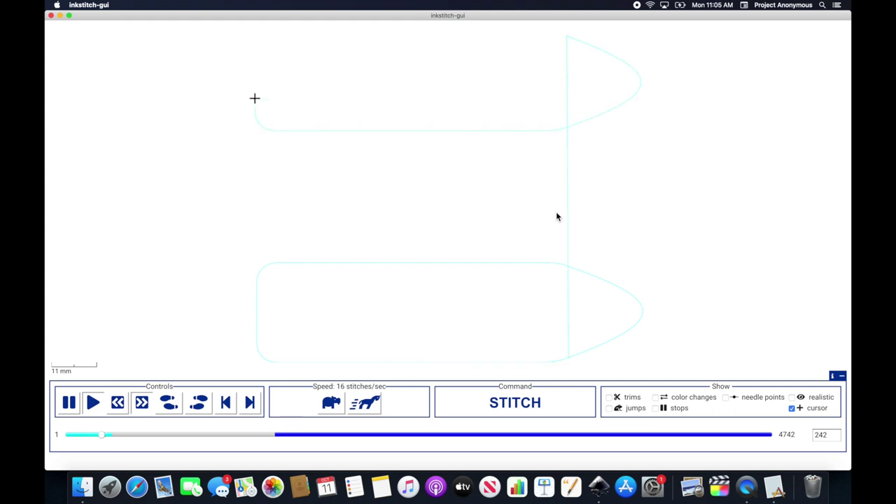
left_click(89, 5)
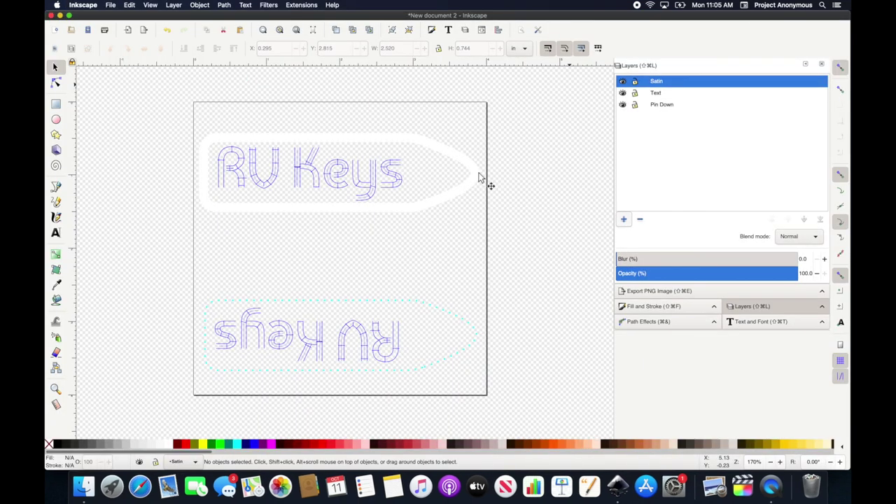
- Move the keychain outline shape onto the Satin layer
left_click(478, 178)
right_click(479, 178)
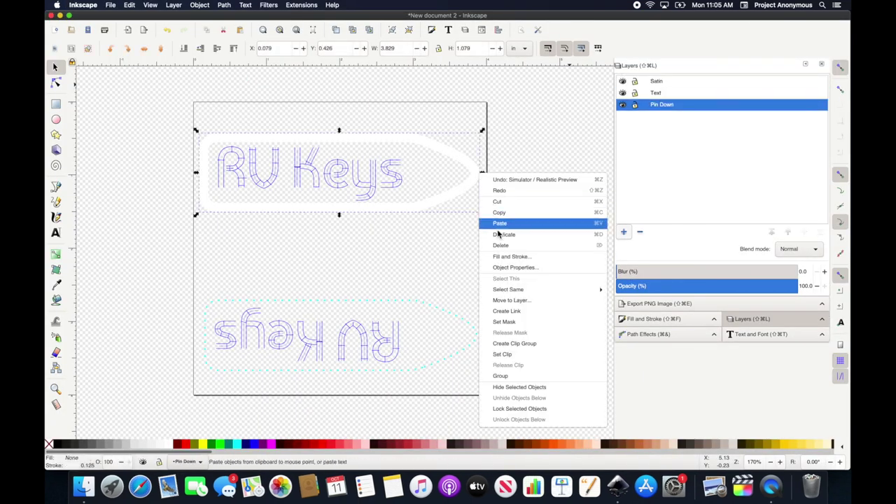
left_click(519, 302)
left_click(436, 204)
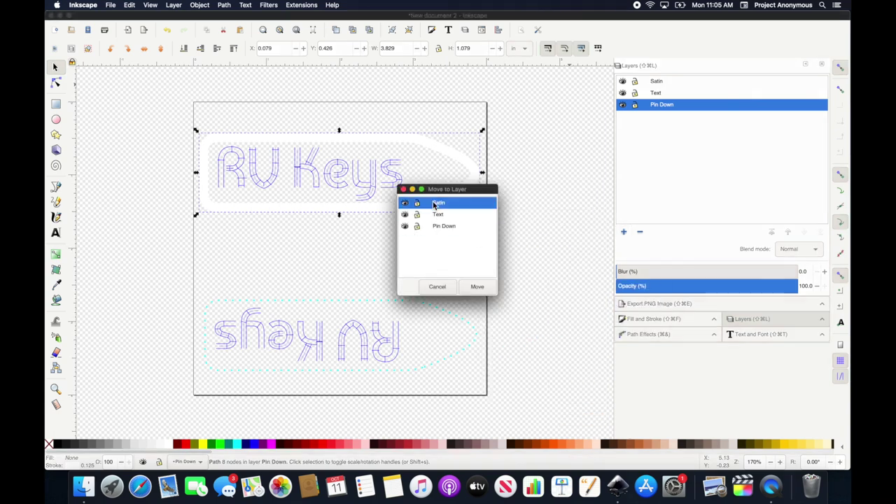
left_click(477, 286)
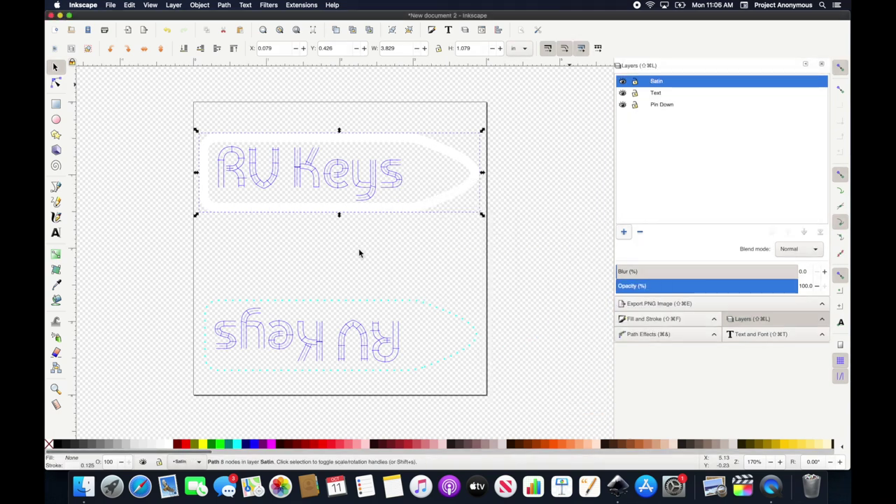
- Select everything on the page and bring up the Ink/Stitch extension tools
left_click_drag(157, 103, 519, 439)
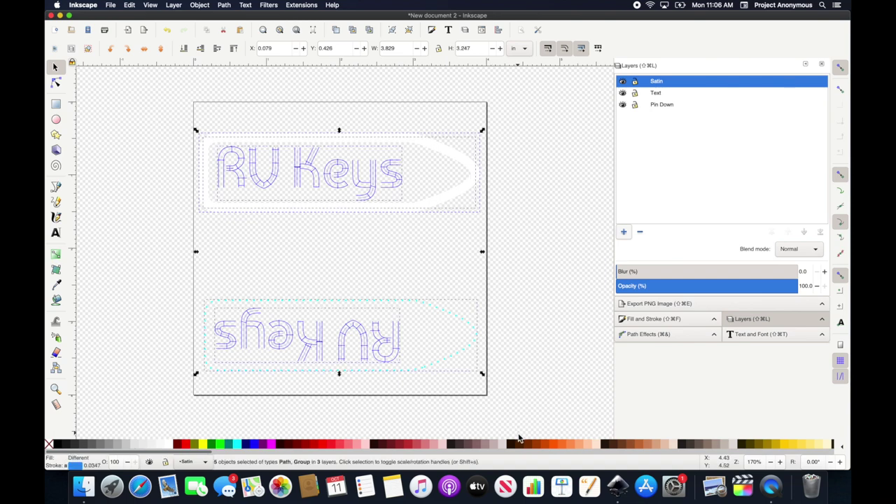
key("shift+s")
left_click(301, 5)
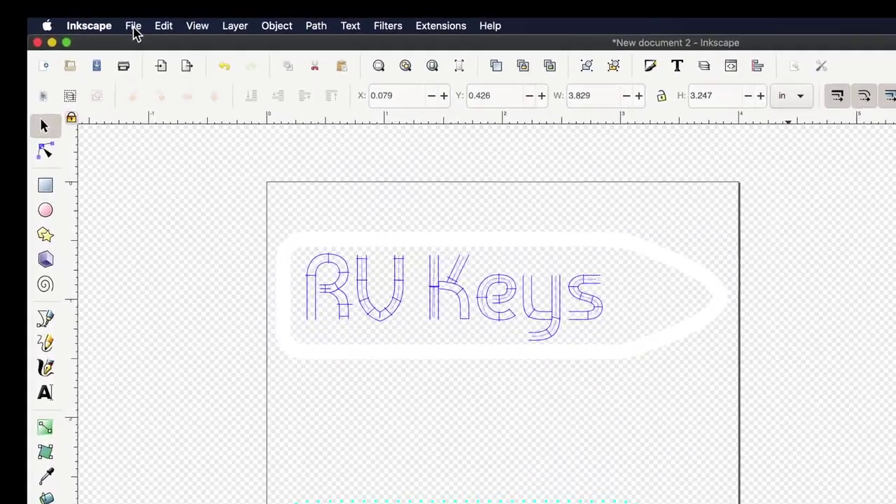
- Save the design with Ink/Stitch ZIP multiple-format export as RVKeys.zip
left_click(132, 28)
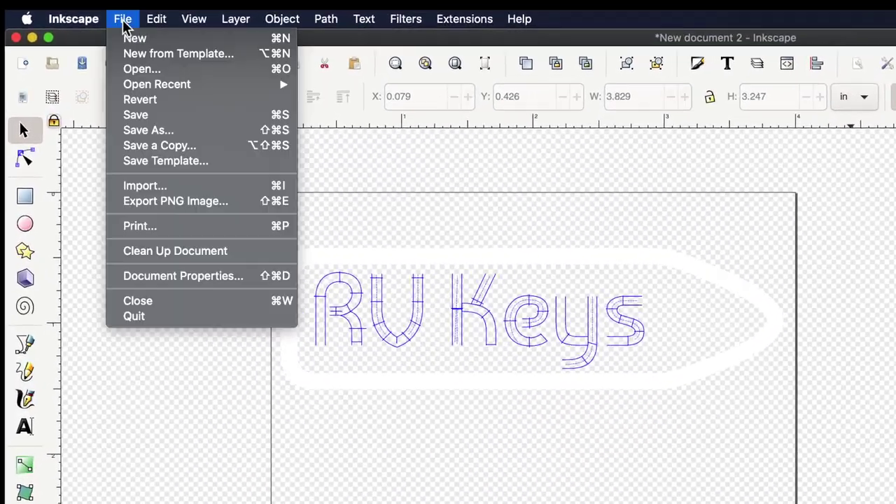
left_click(156, 133)
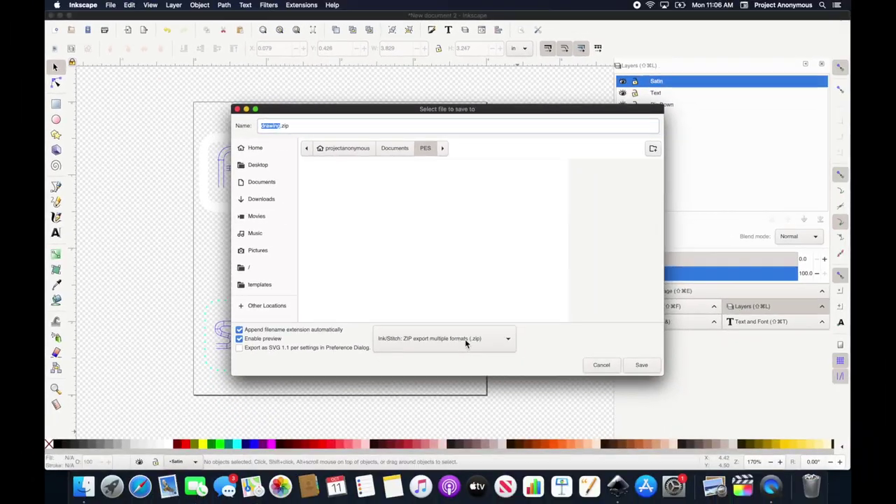
left_click(465, 339)
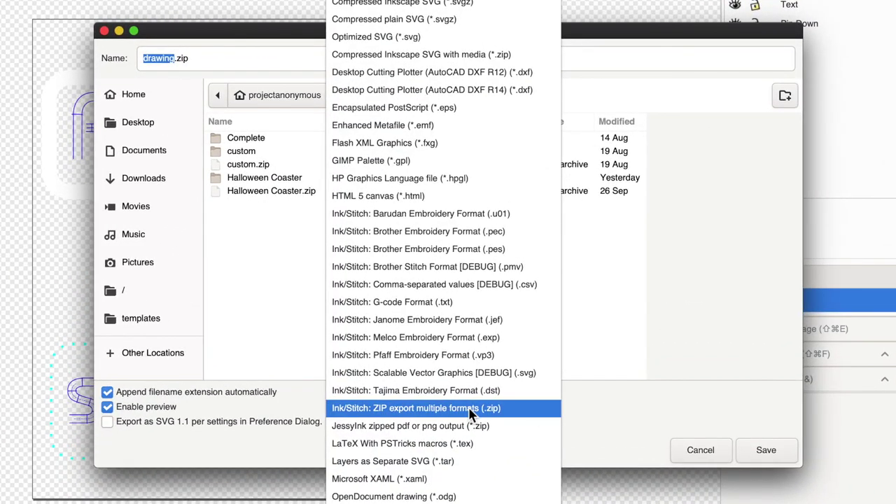
left_click(469, 409)
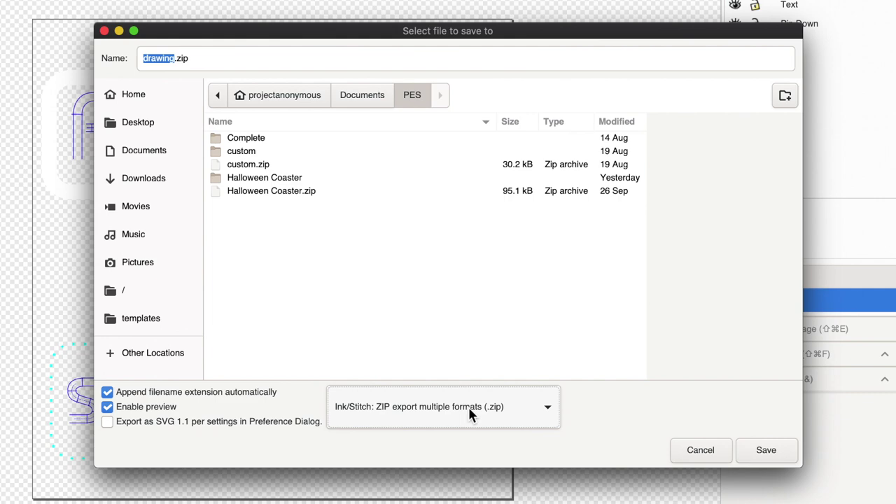
type("RV")
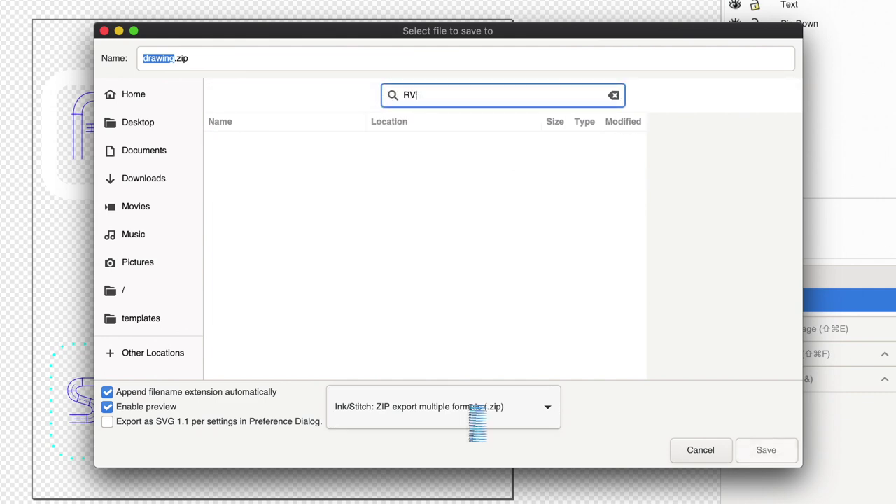
left_click(180, 59)
key("BackSpace")
key("BackSpace")
key("BackSpace")
key("BackSpace")
key("BackSpace")
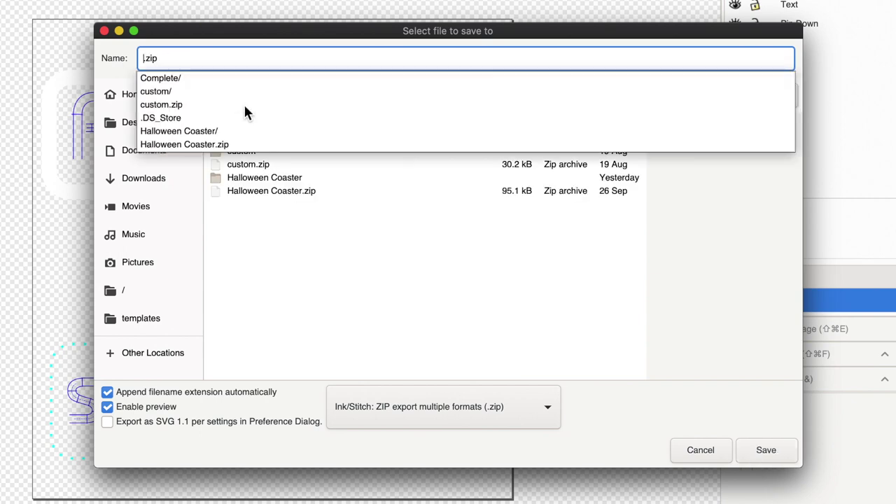
type("RV Keys")
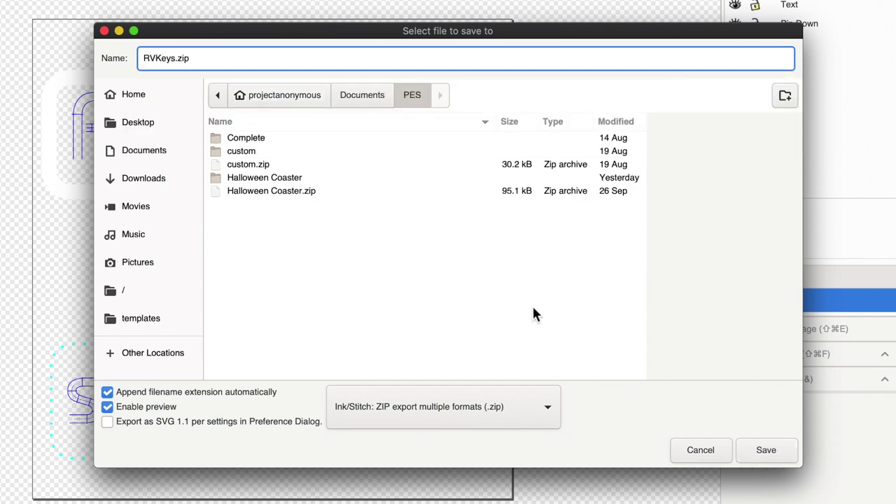
left_click(766, 450)
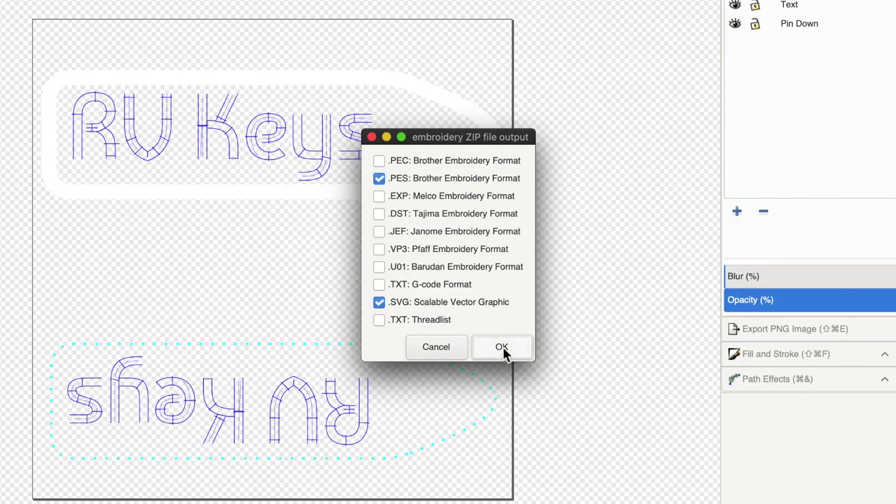